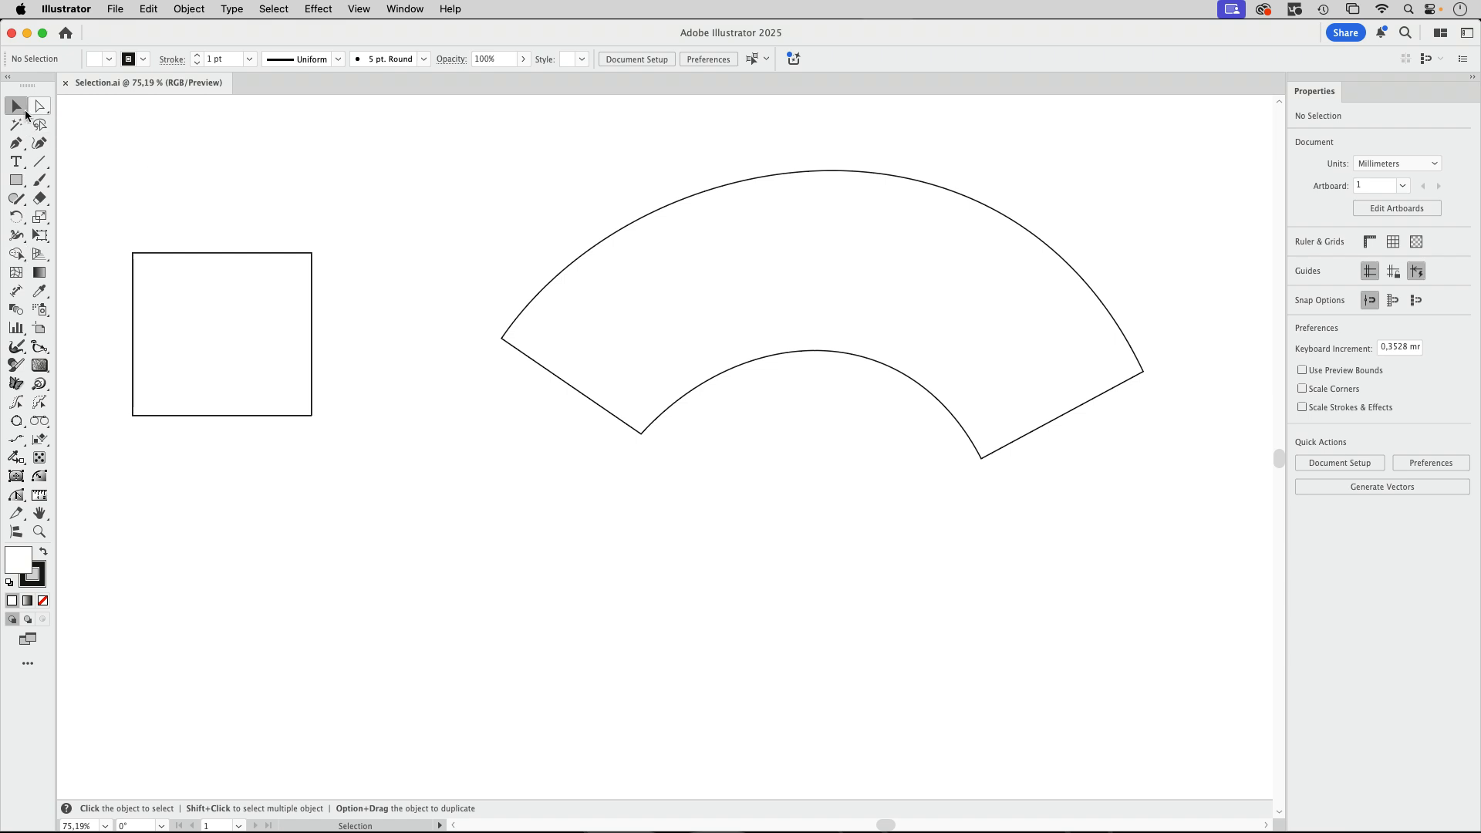
# Select the square and the curved shape in turn as whole objects, and clear the selection.
pyautogui.click(277, 255)
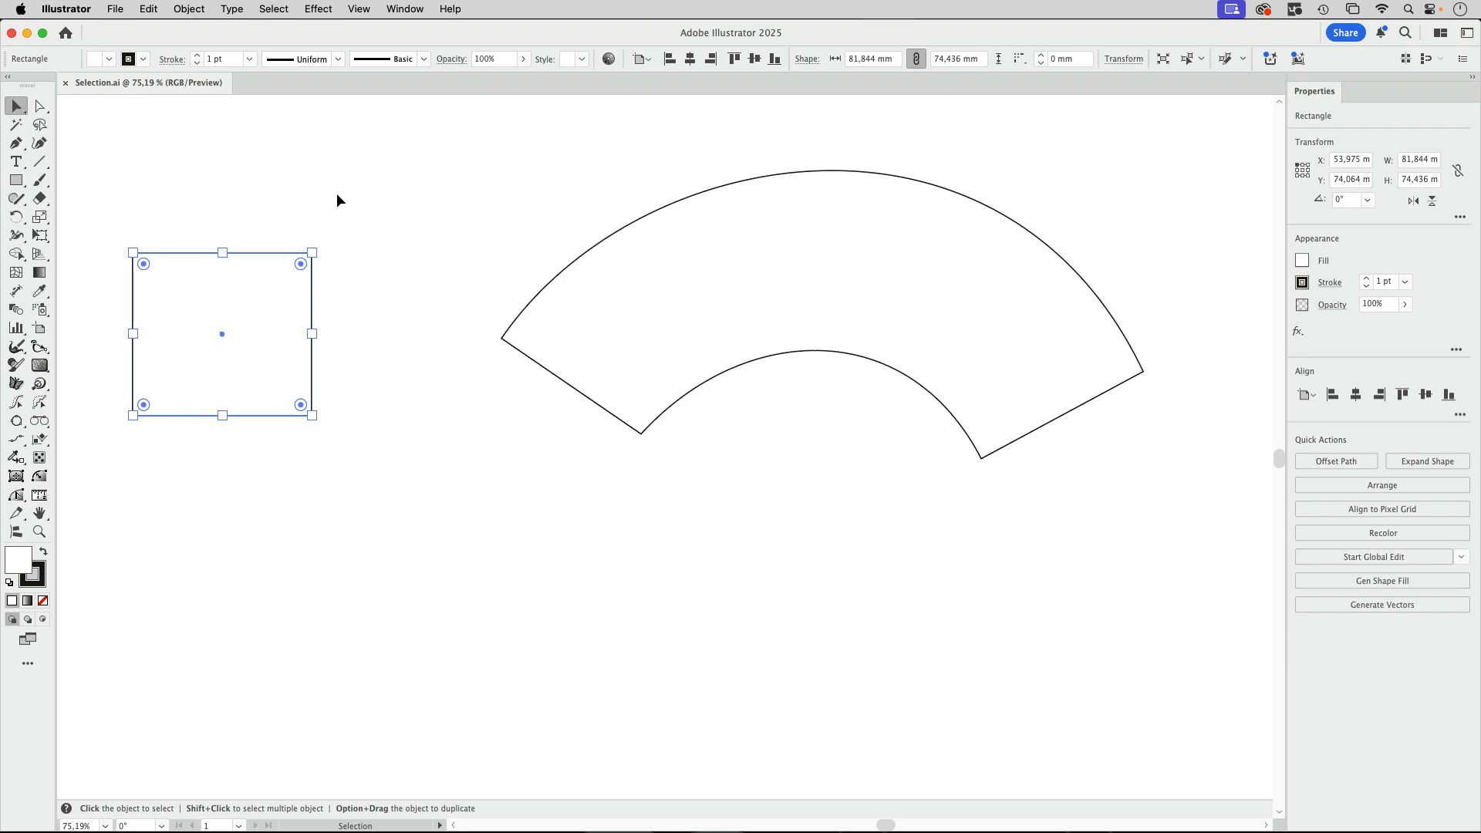
pyautogui.click(574, 270)
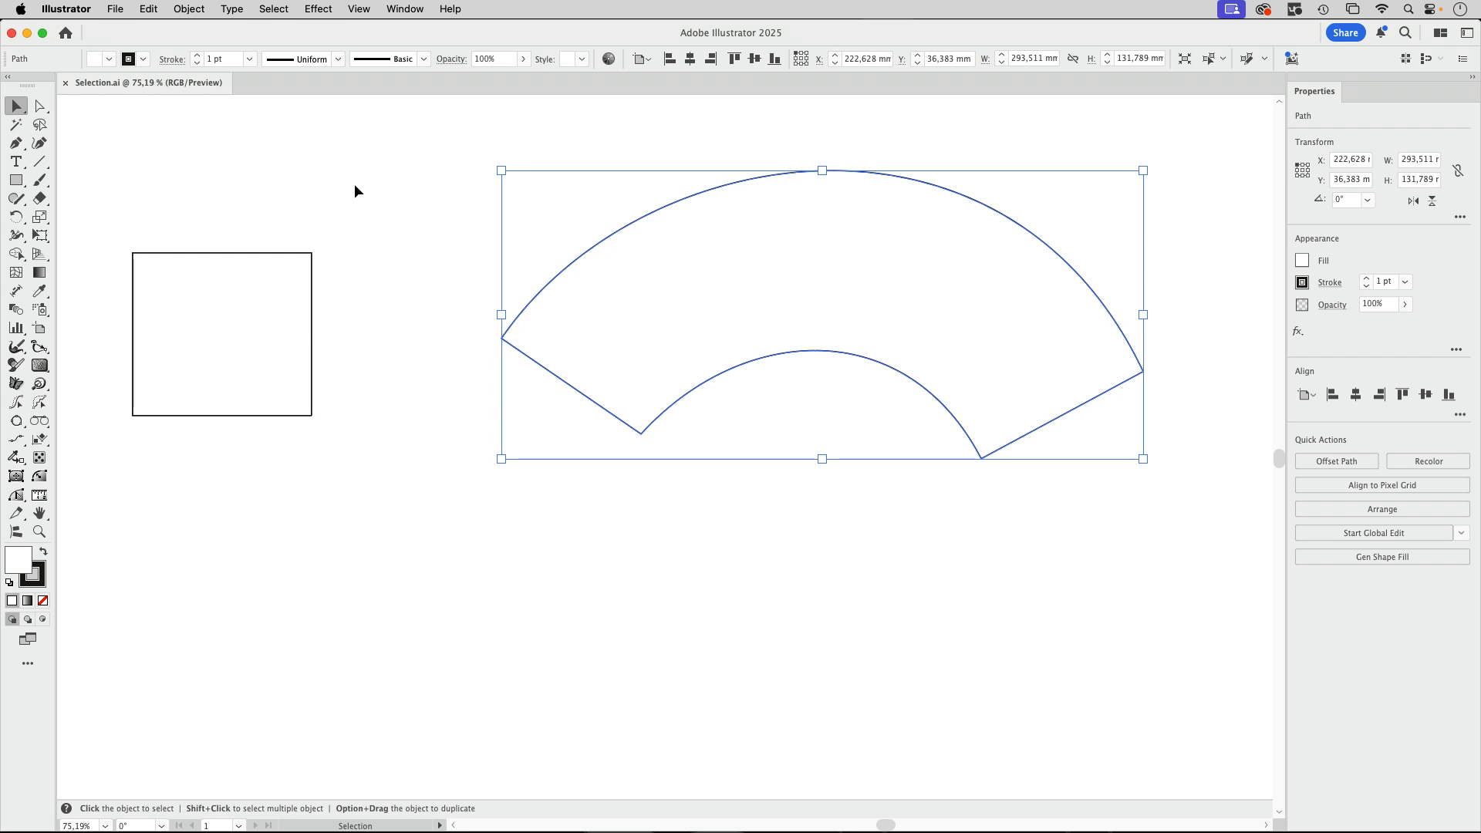
pyautogui.click(236, 202)
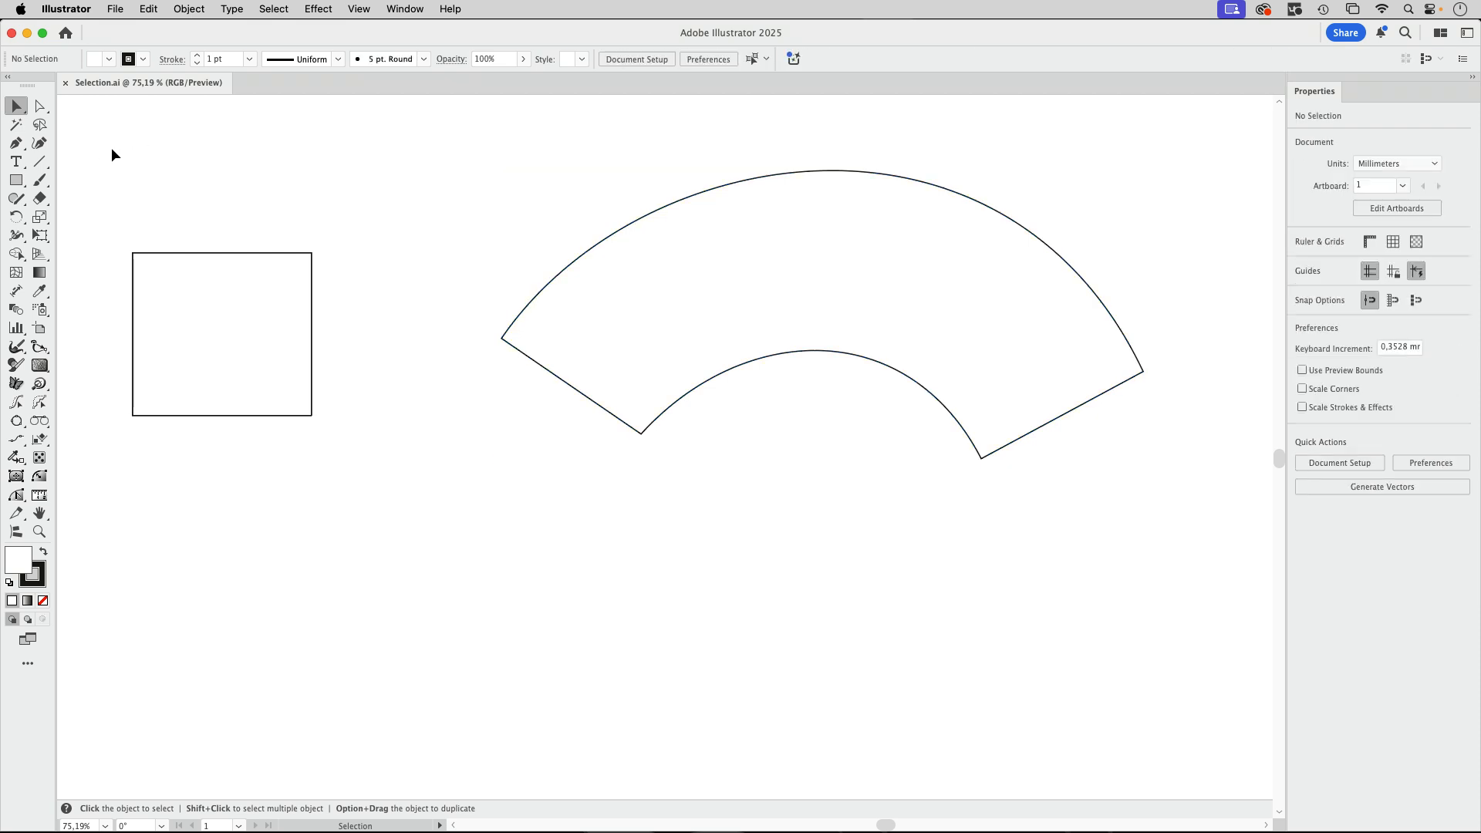
# Try converting only the square's upper-left anchor point to smooth, undo the conversion and deselect the square.
pyautogui.click(42, 107)
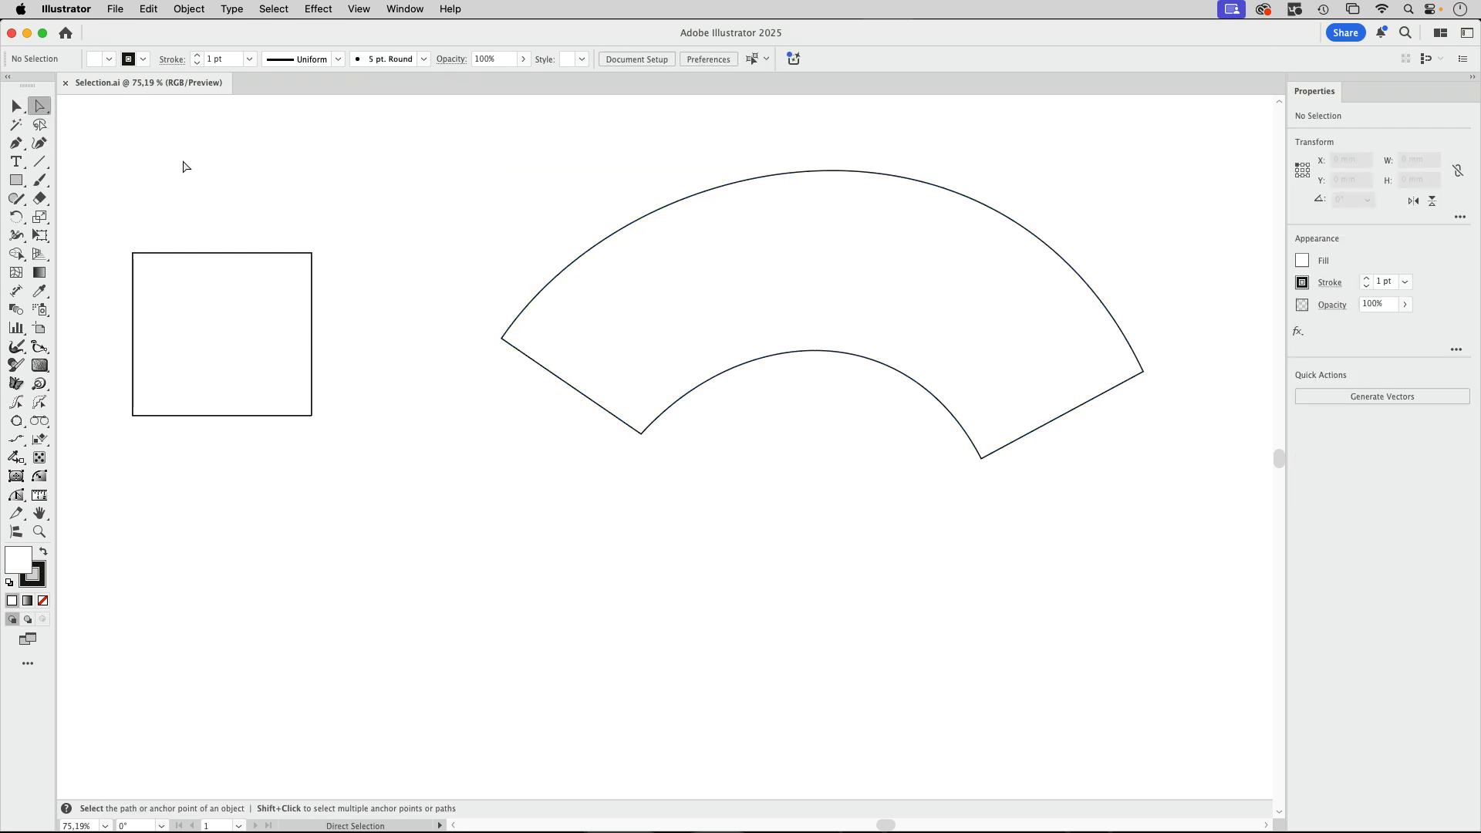
pyautogui.click(134, 254)
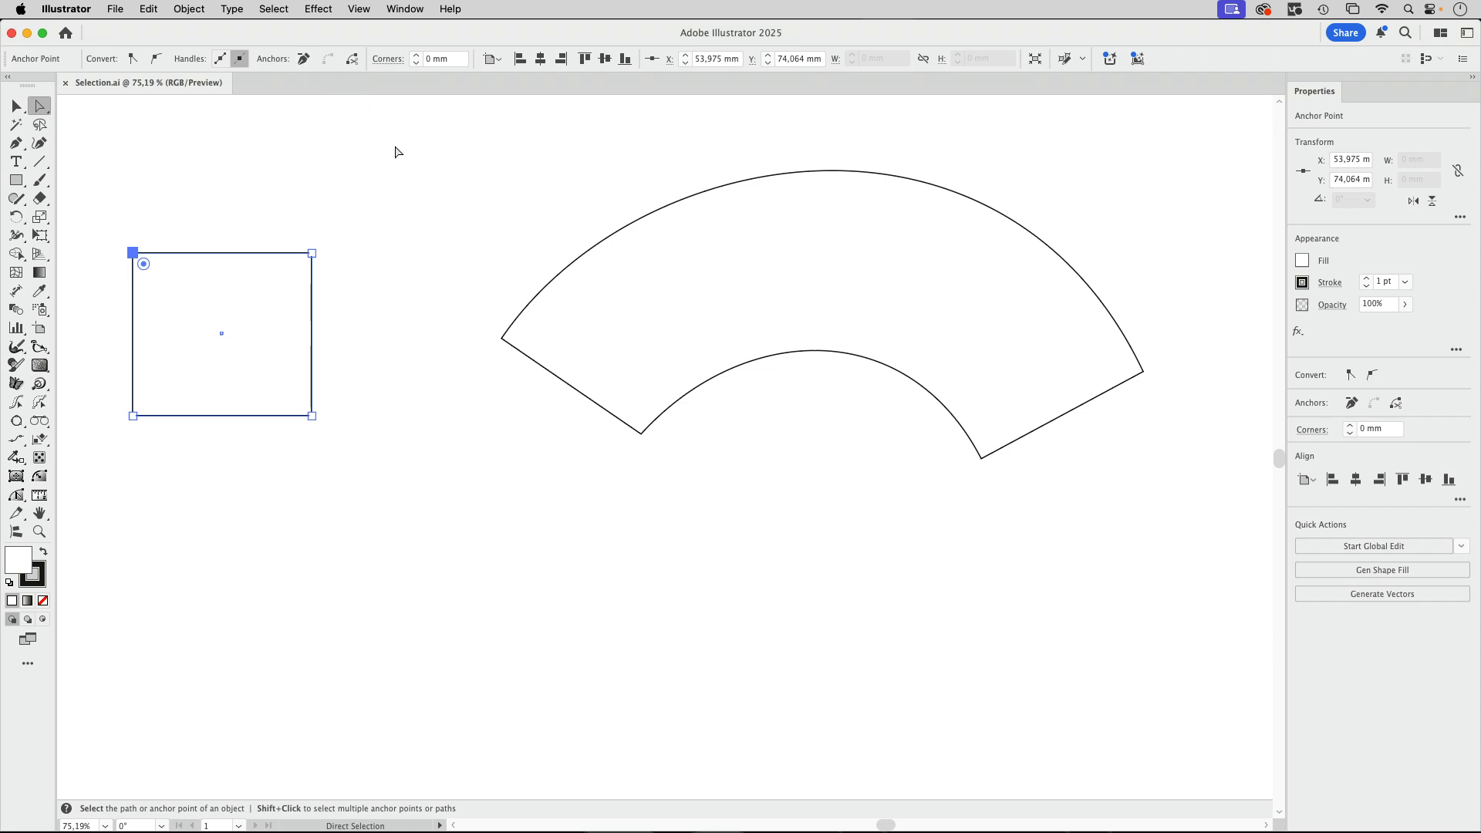
pyautogui.click(156, 60)
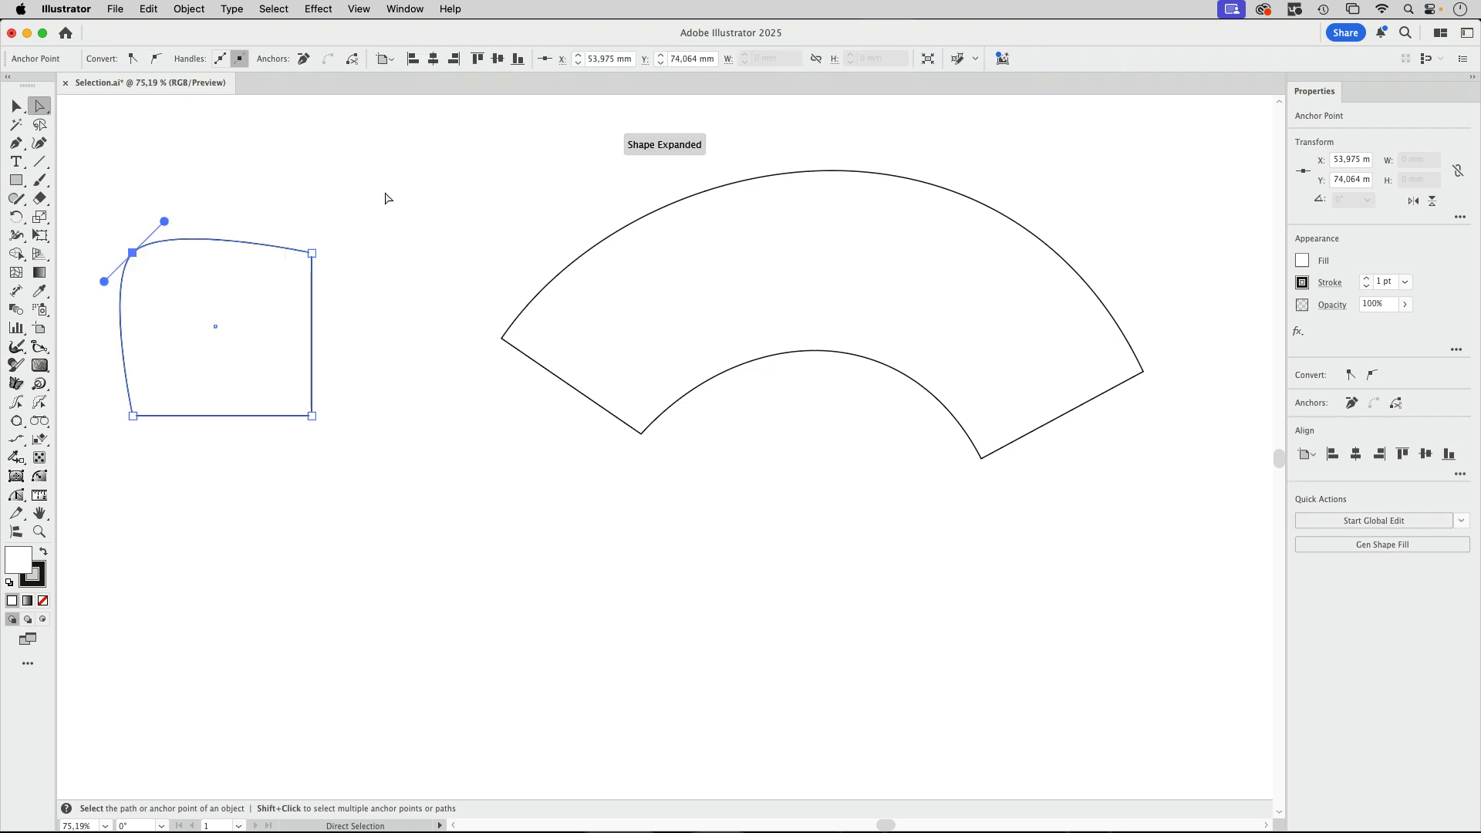
pyautogui.press('super+z')
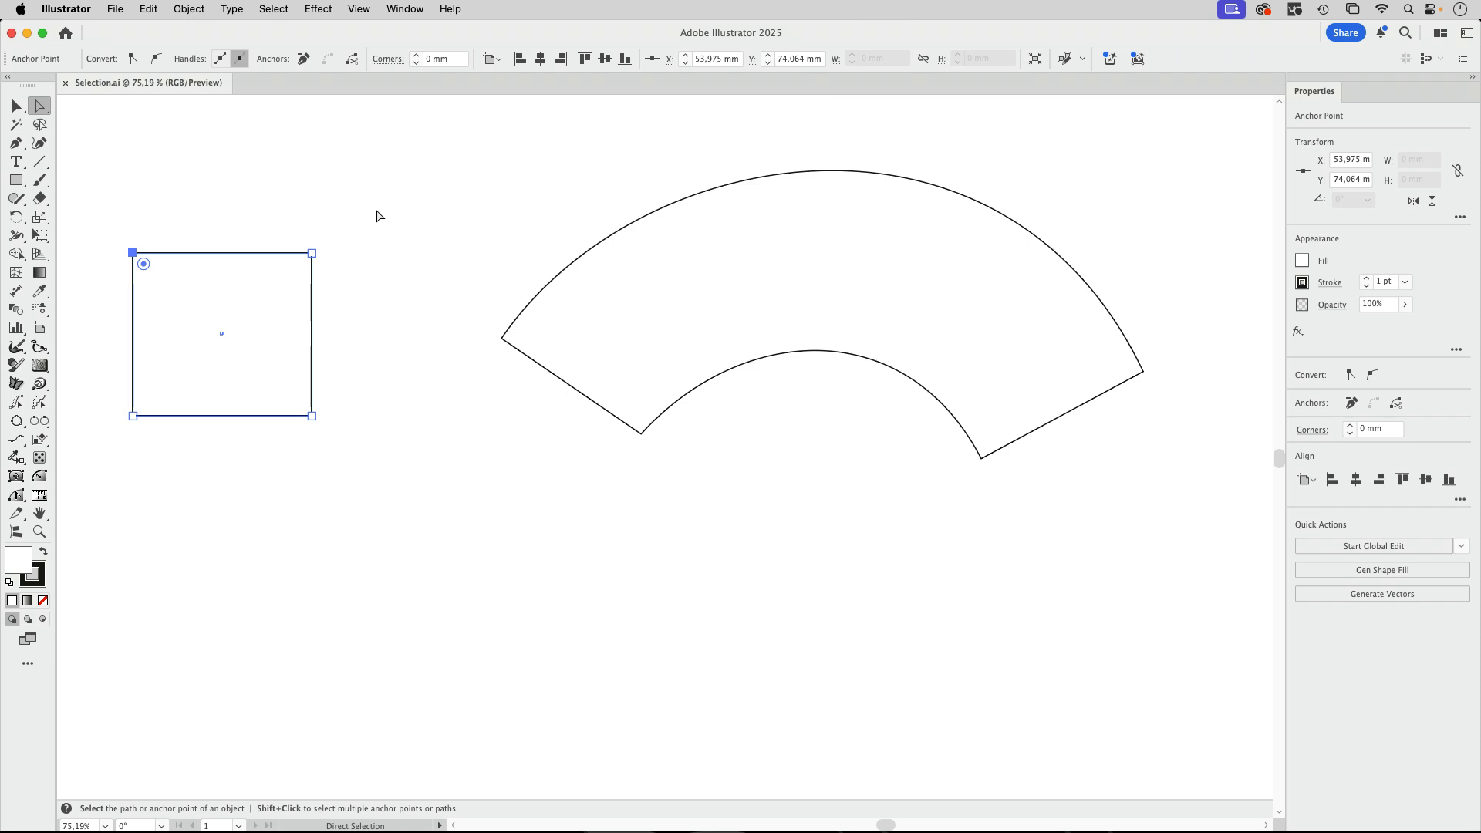
pyautogui.click(345, 213)
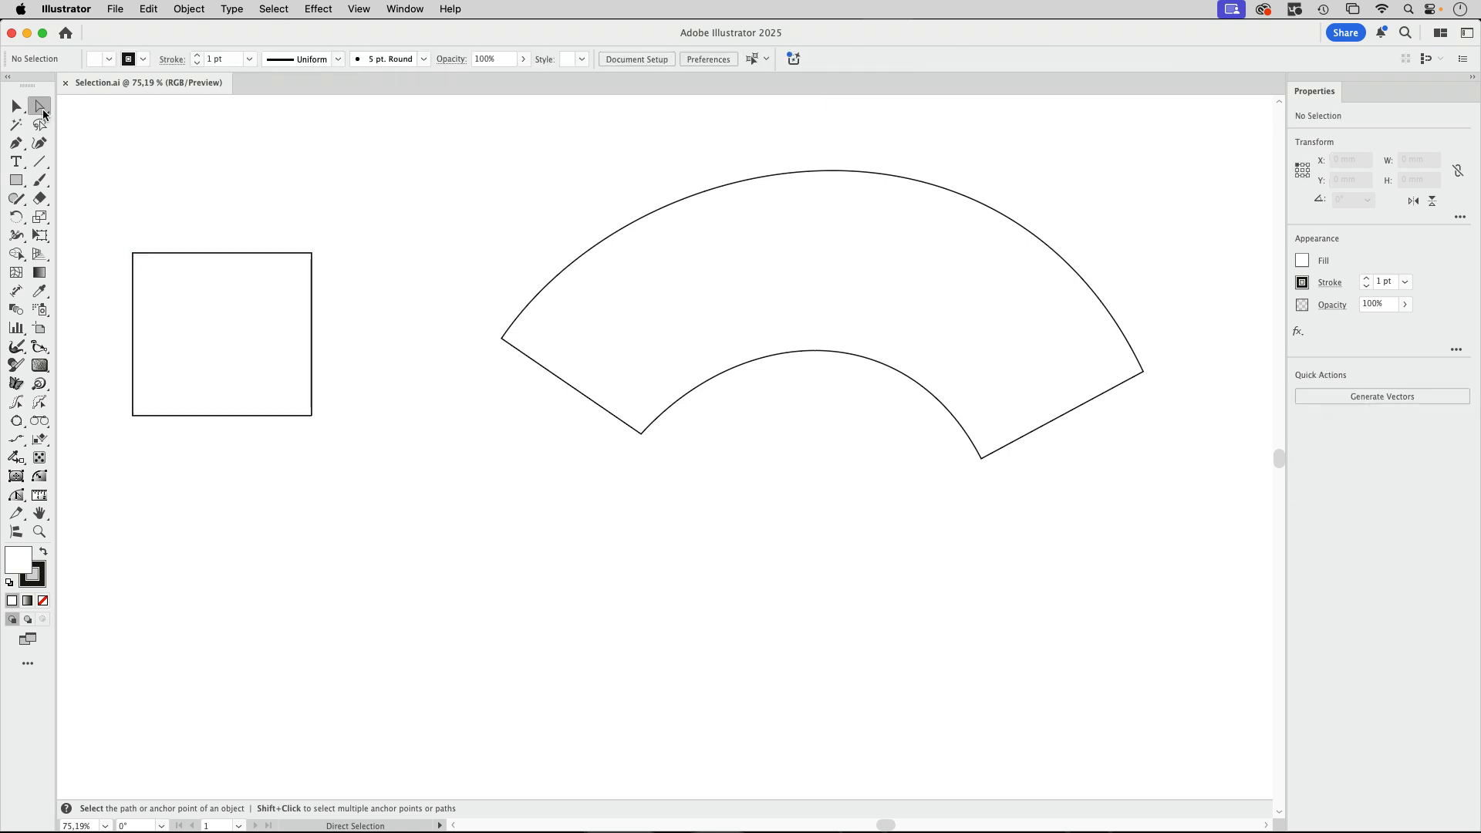
# Select the square's four anchor points together with Direct Selection, switch to whole-object Selection and deselect the square.
pyautogui.click(134, 253)
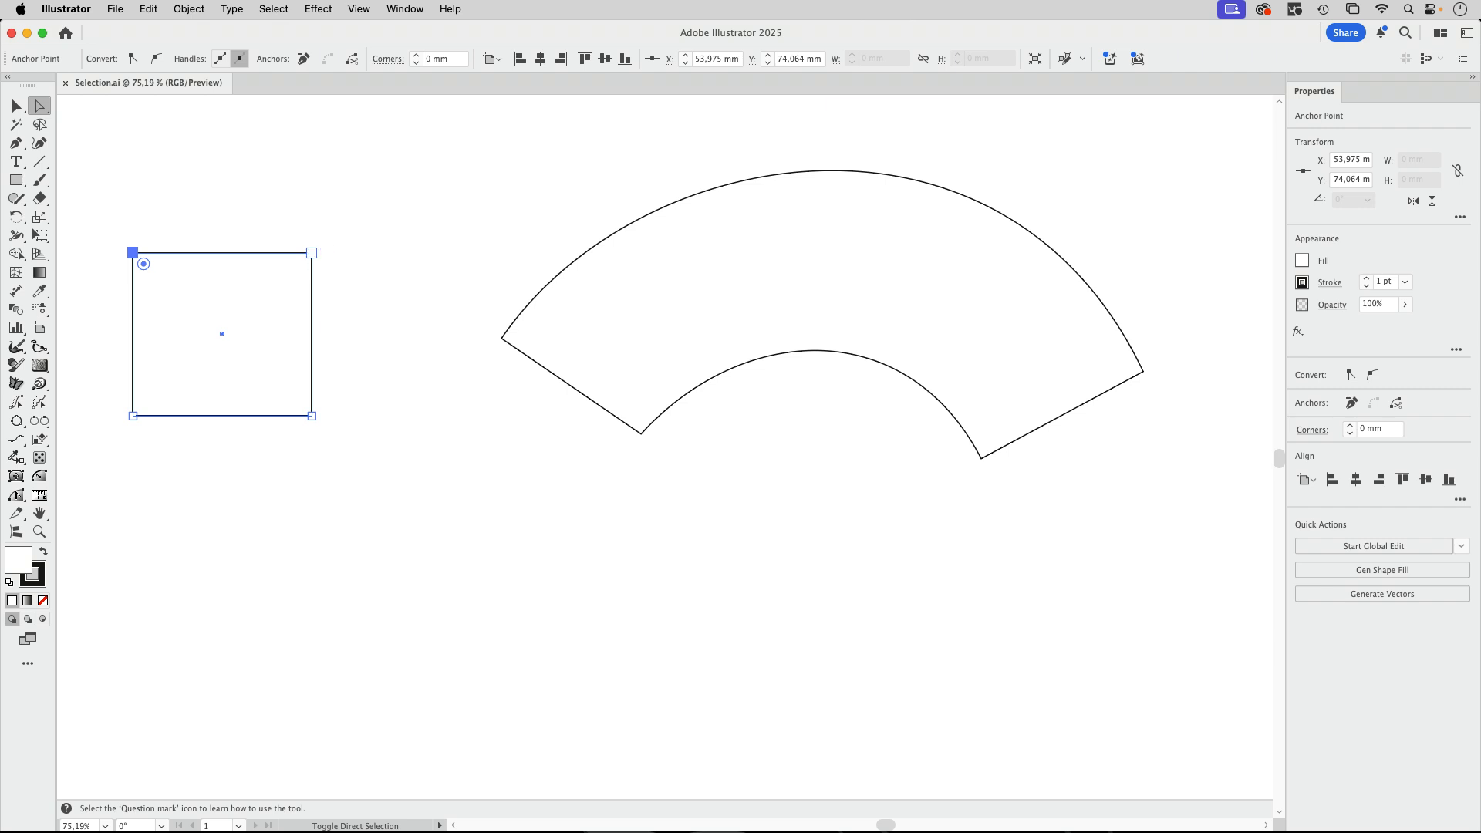
pyautogui.keyDown('shift'); pyautogui.click(312, 253); pyautogui.keyUp('shift')
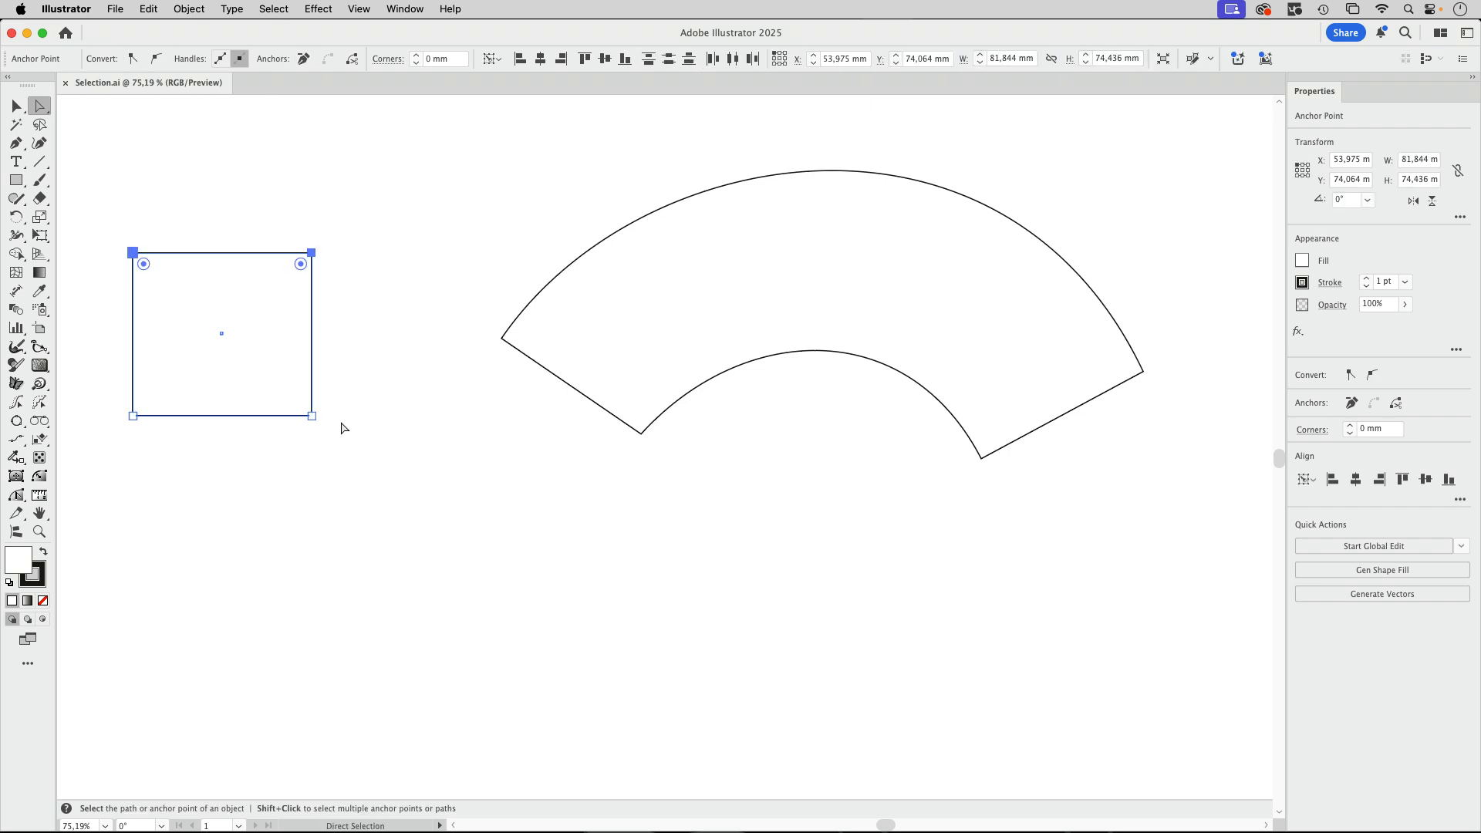
pyautogui.keyDown('shift'); pyautogui.click(311, 416); pyautogui.keyUp('shift')
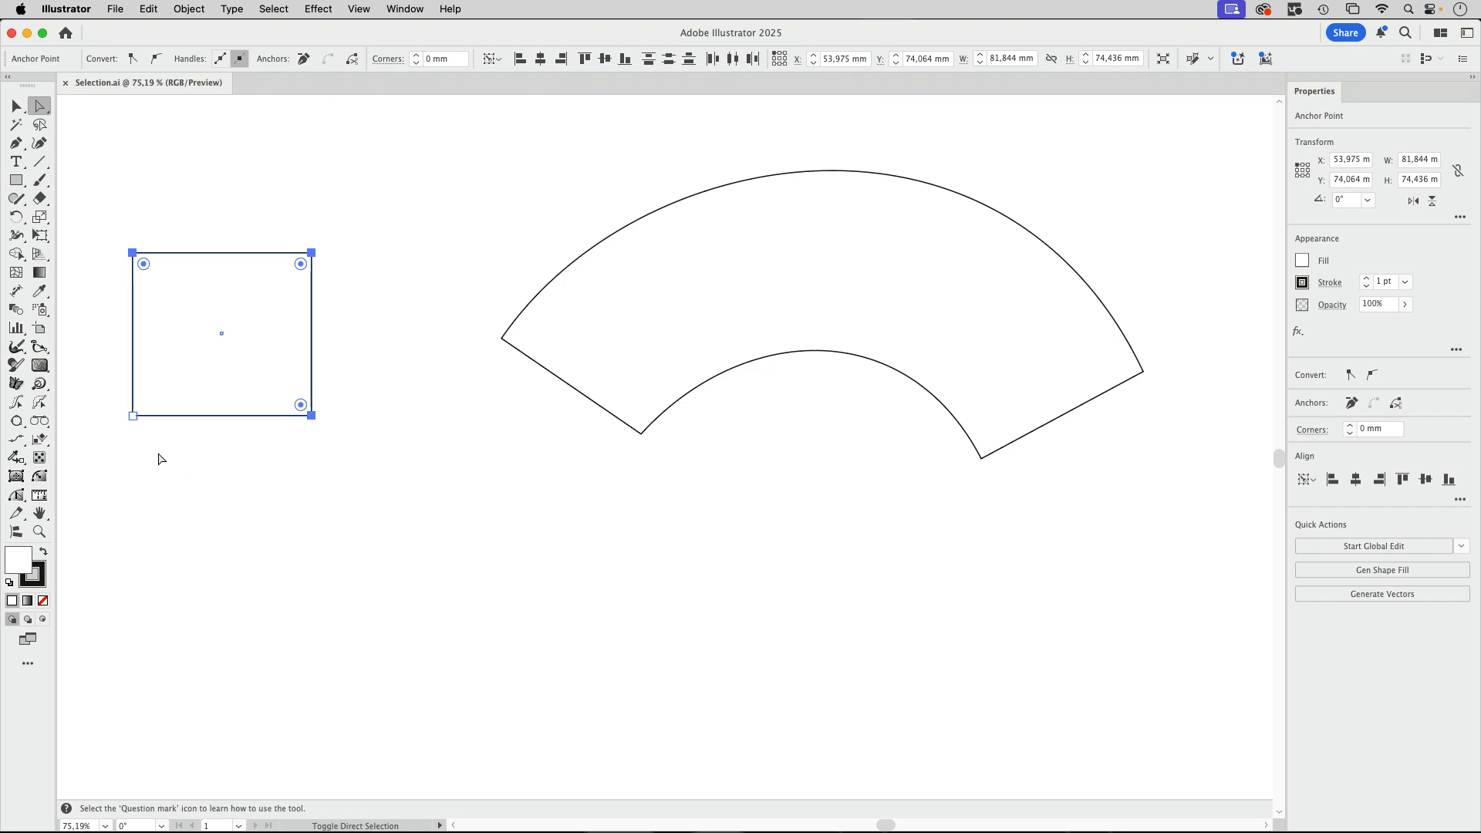
pyautogui.keyDown('shift'); pyautogui.click(133, 416); pyautogui.keyUp('shift')
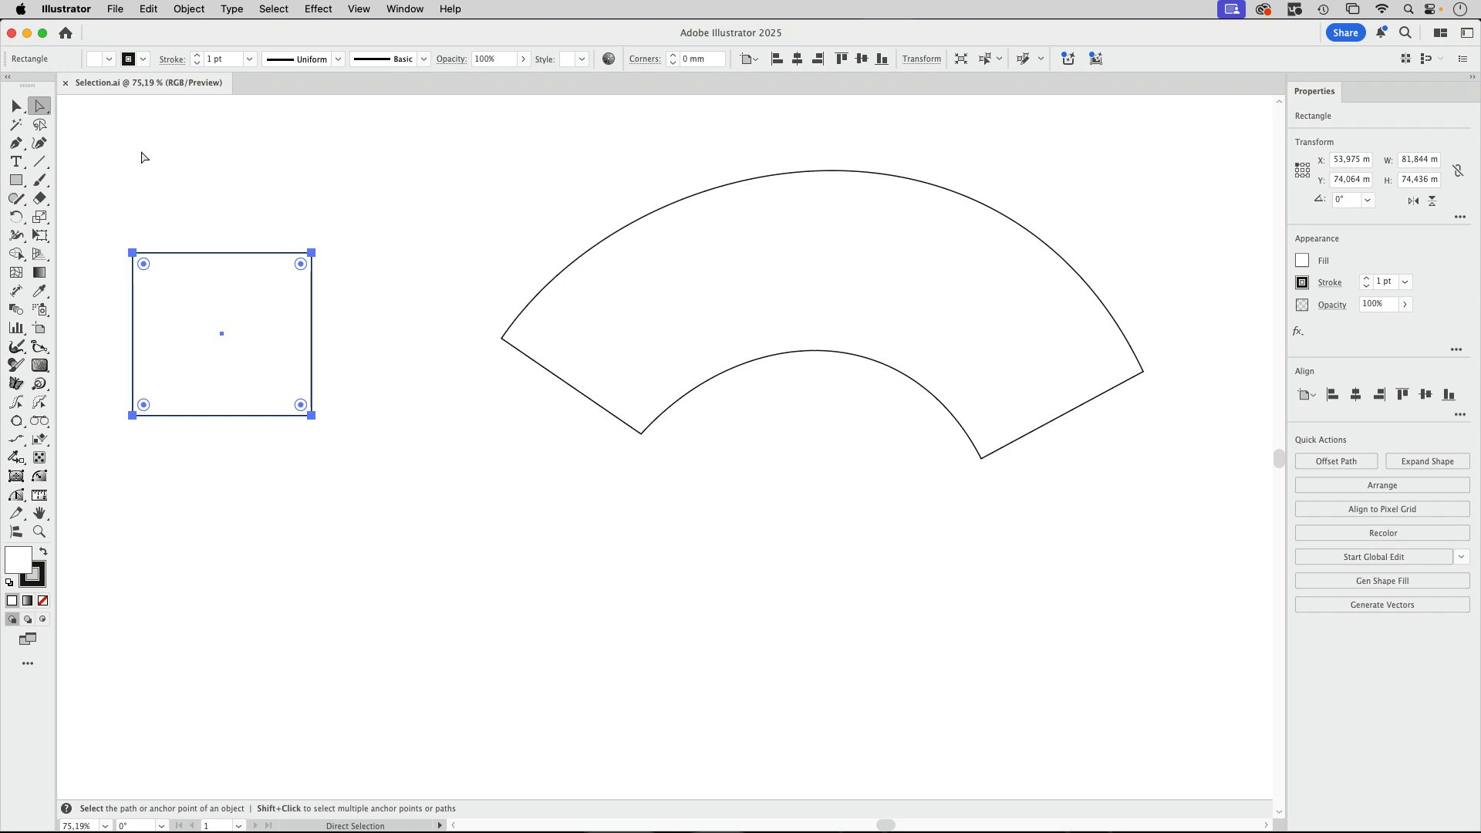
pyautogui.click(17, 106)
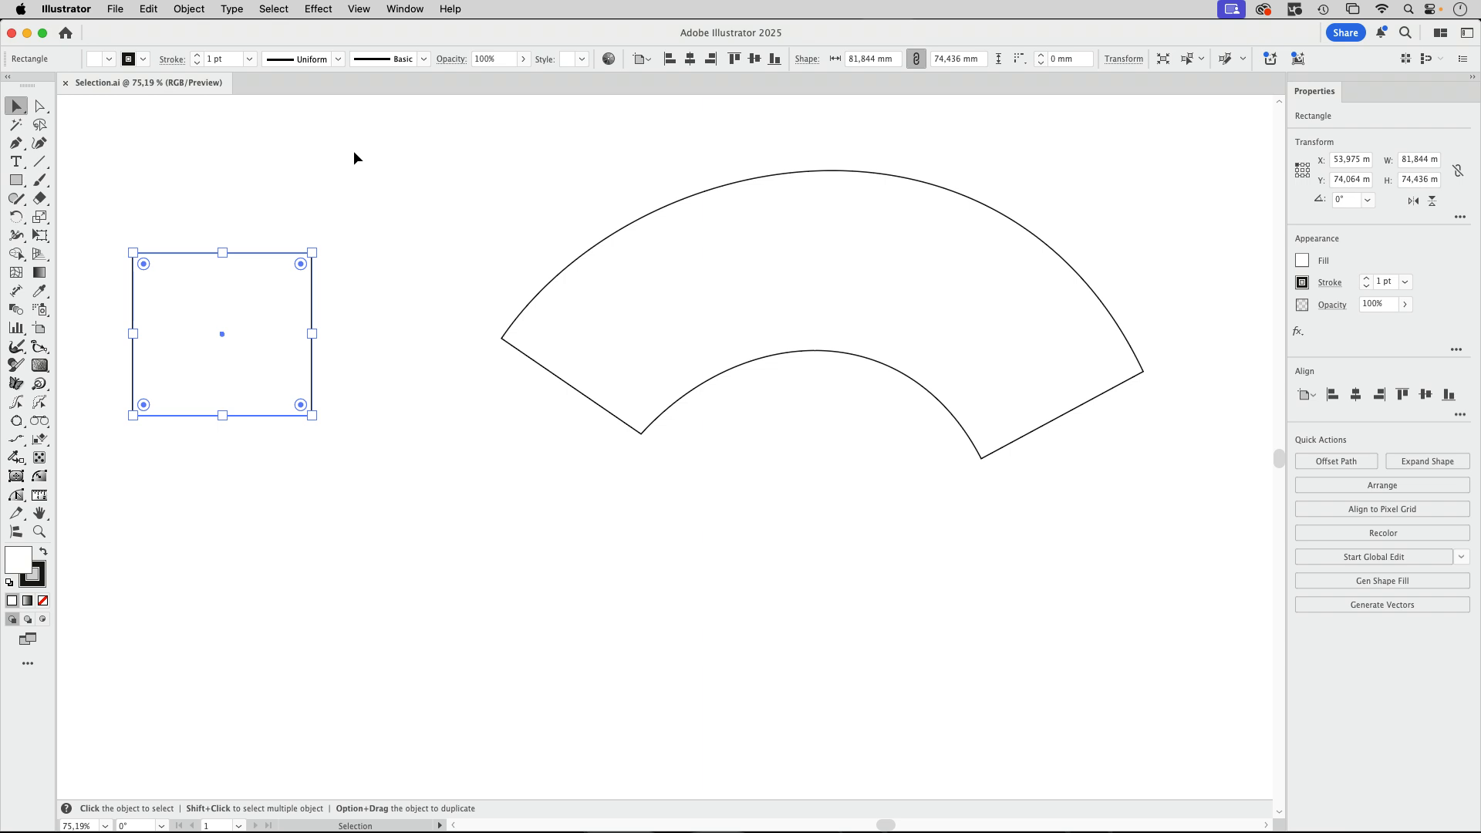
pyautogui.click(296, 185)
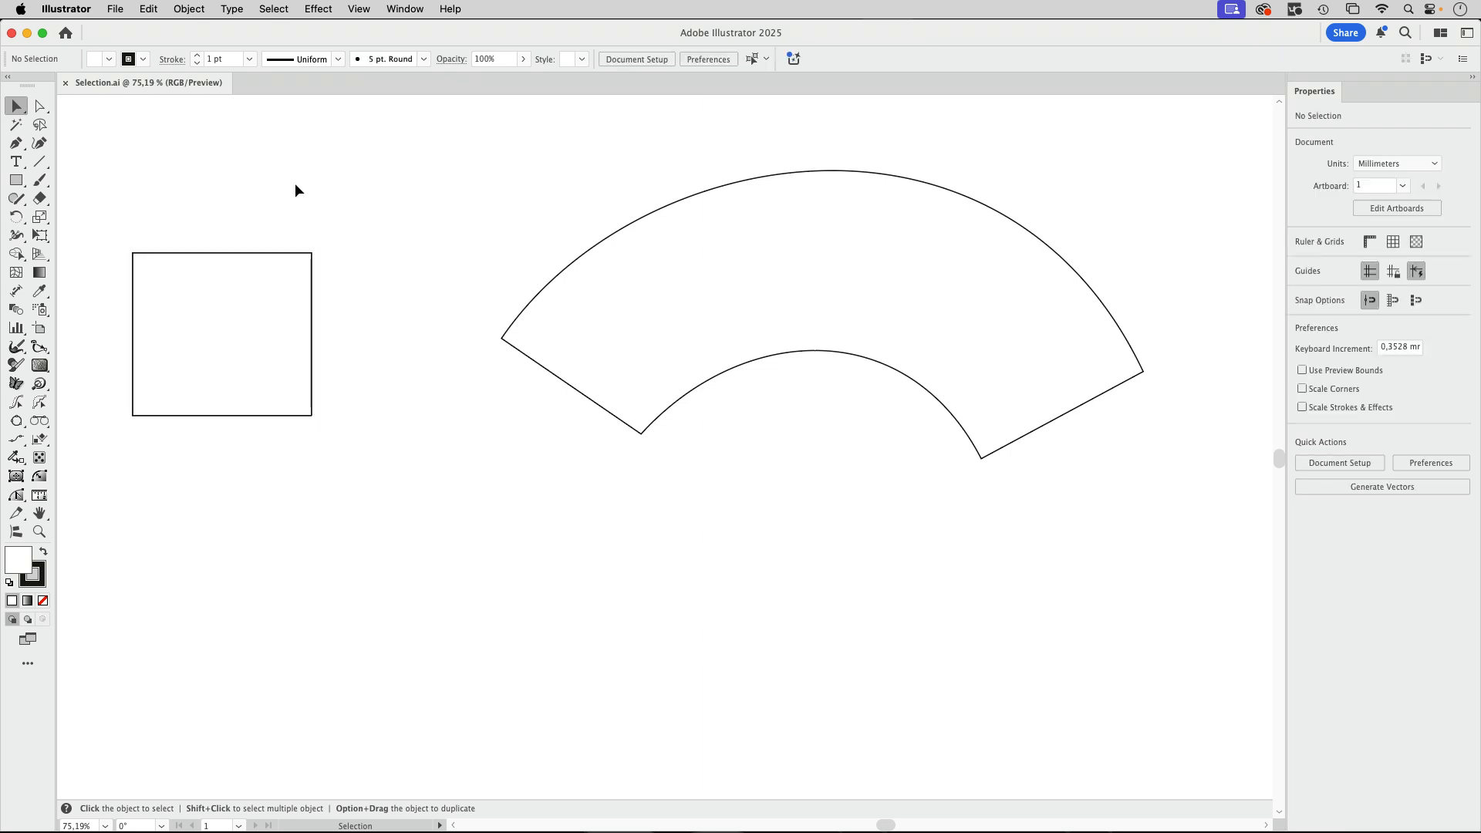
# Convert all four corner anchor points of the square to smooth with Direct Selection.
pyautogui.click(39, 105)
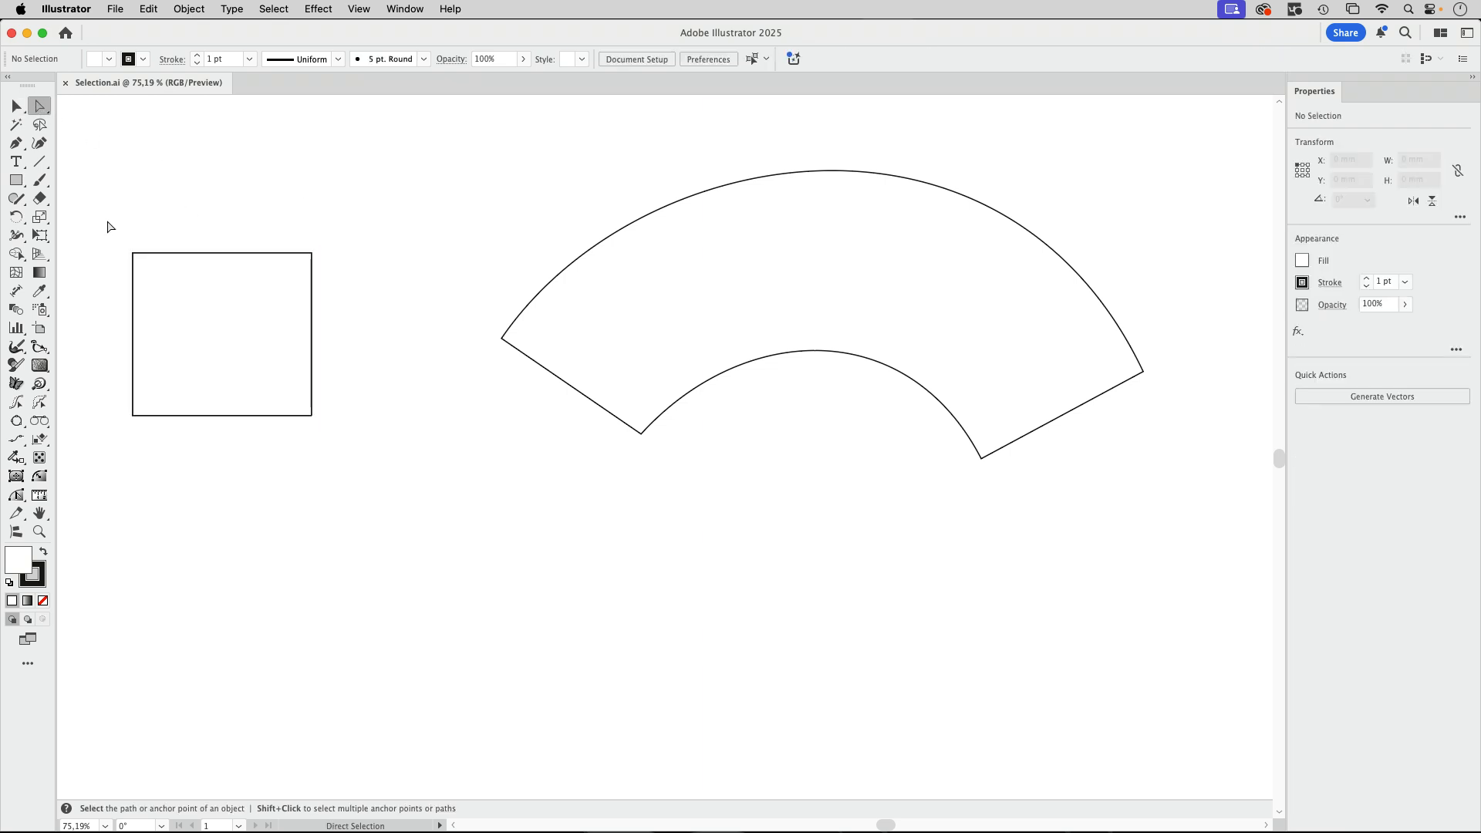
pyautogui.moveTo(107, 219); pyautogui.dragTo(347, 268)
pyautogui.moveTo(366, 383); pyautogui.dragTo(291, 463)
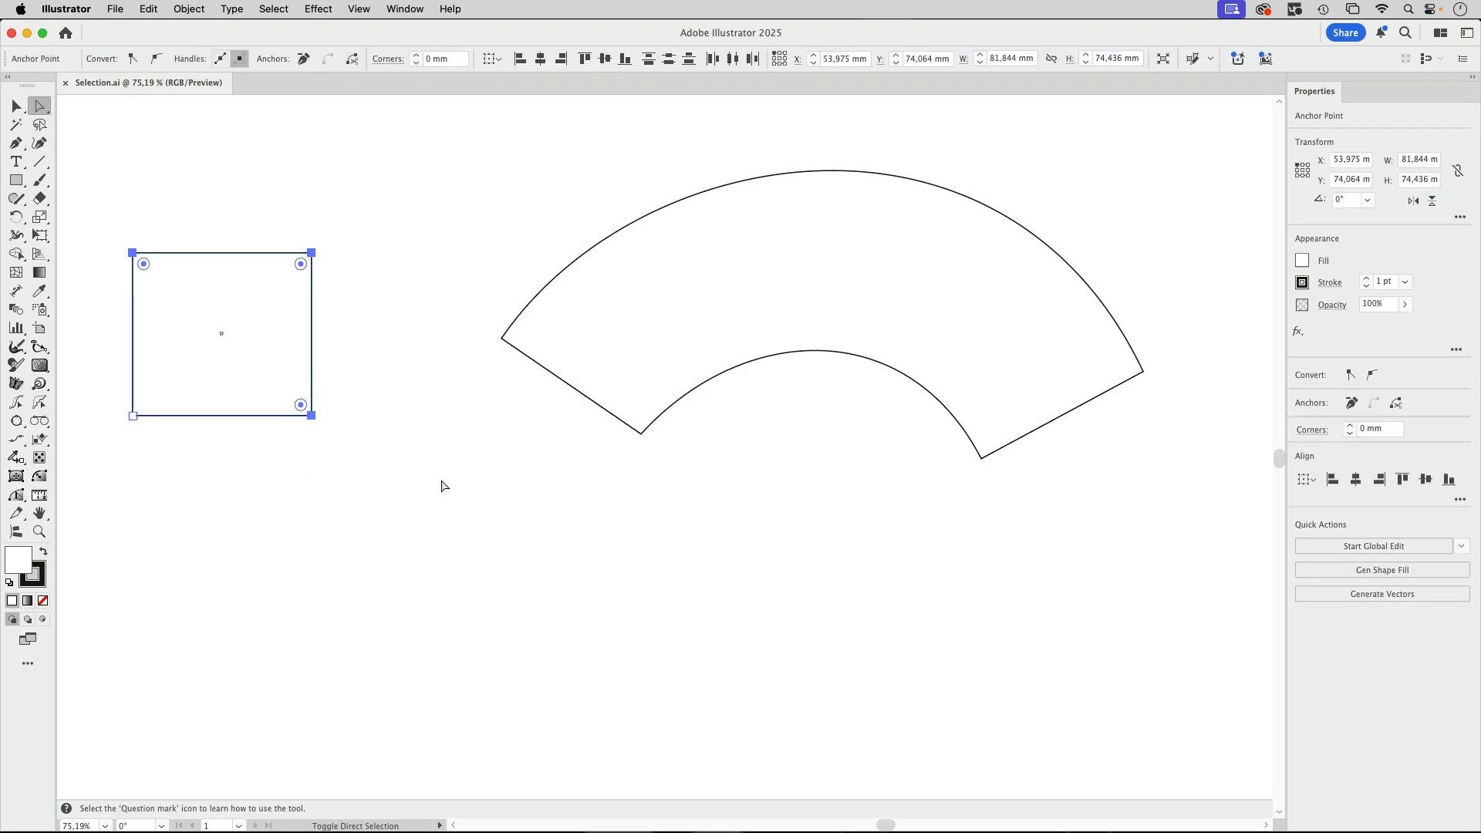
pyautogui.click(156, 59)
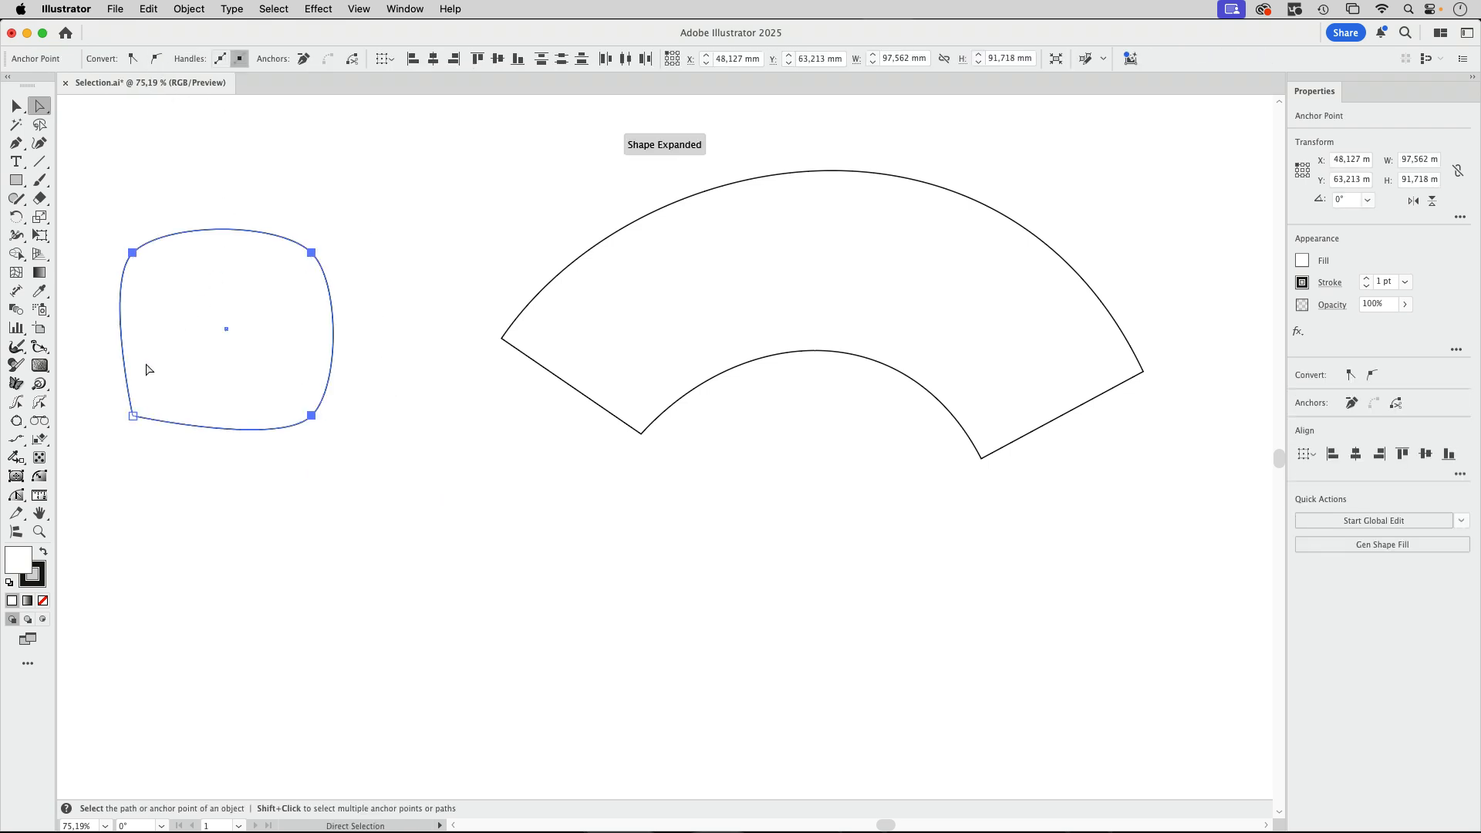
pyautogui.click(133, 415)
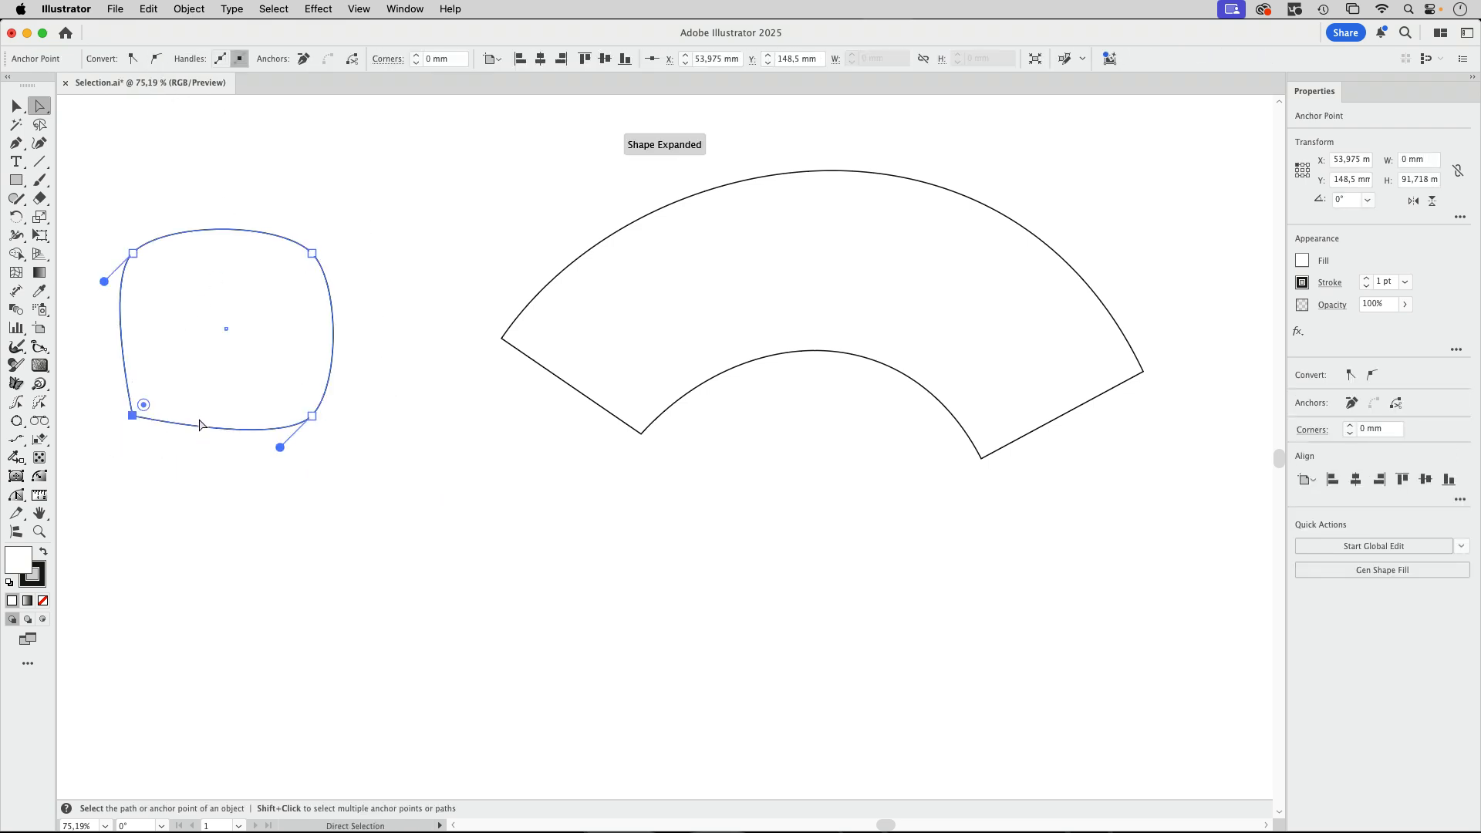
pyautogui.click(156, 58)
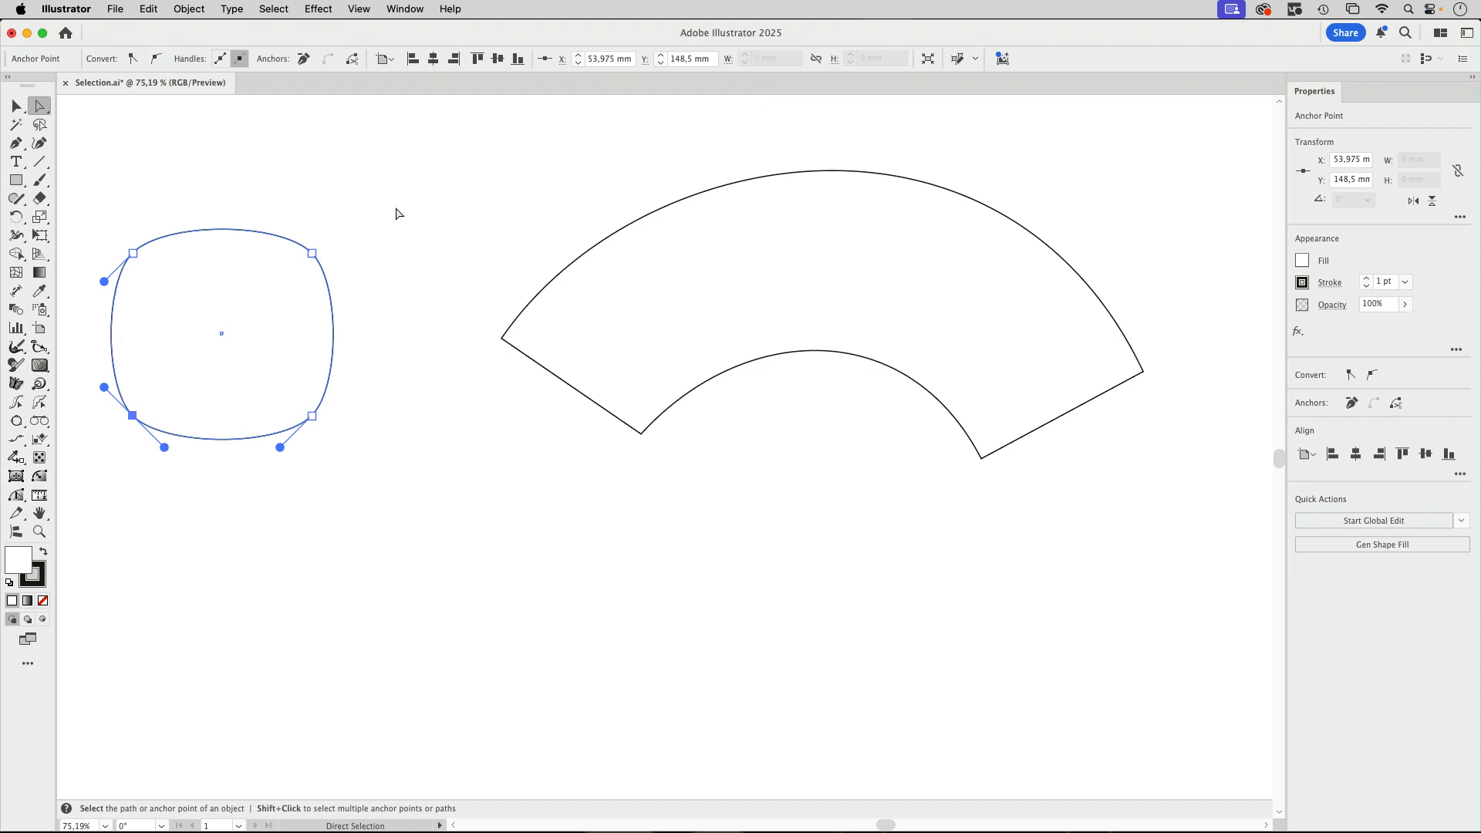
# Undo the smooth conversions on the square's corners and clear the selection.
pyautogui.press('super+z')
pyautogui.press('super+z')
pyautogui.press('super+z')
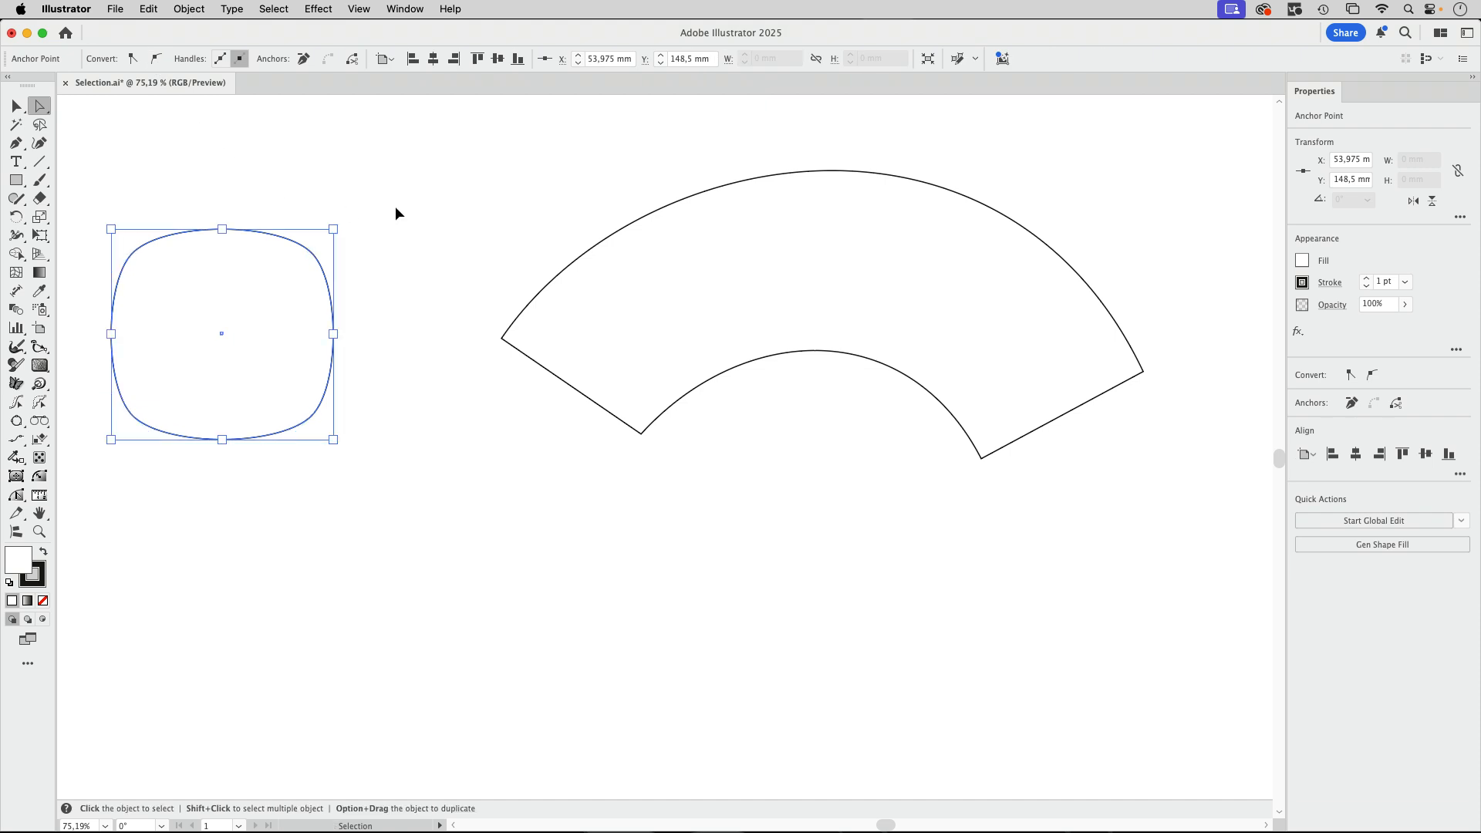
pyautogui.click(438, 225)
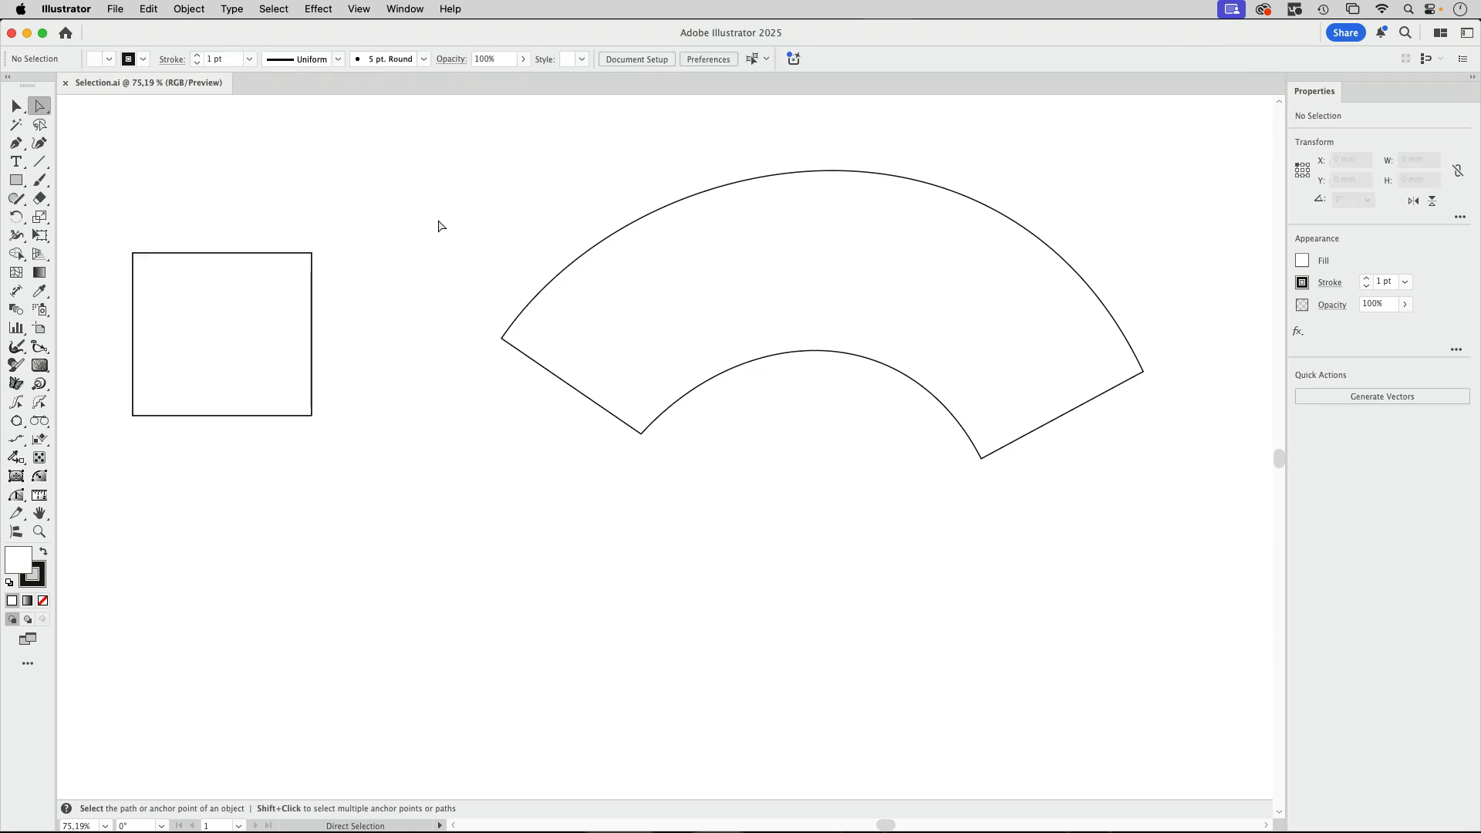
# Select the curved shape with all its anchor points using Direct Selection, and deselect it.
pyautogui.click(657, 306)
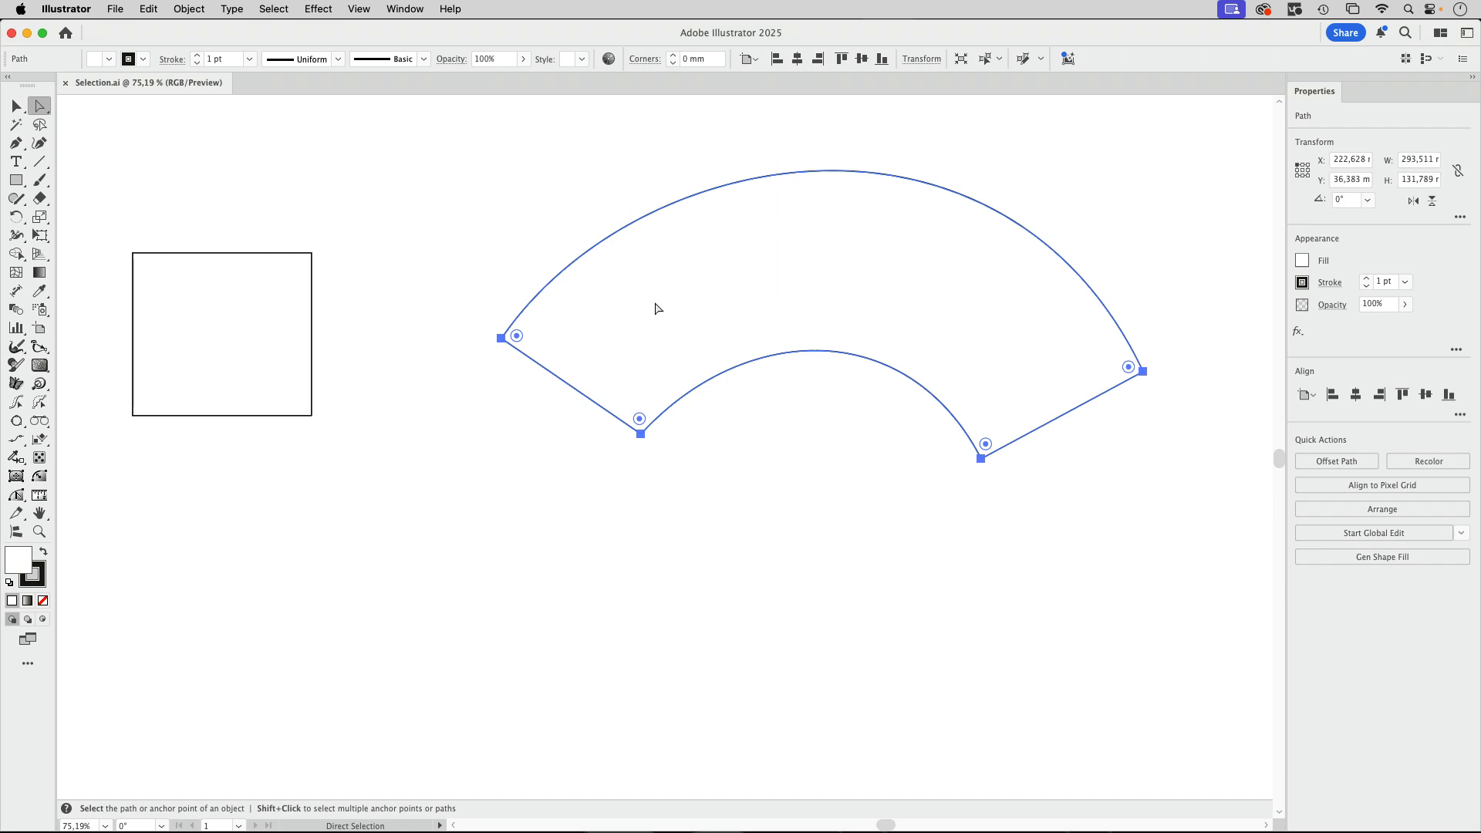
pyautogui.click(1129, 221)
pyautogui.moveTo(1129, 221); pyautogui.dragTo(946, 206)
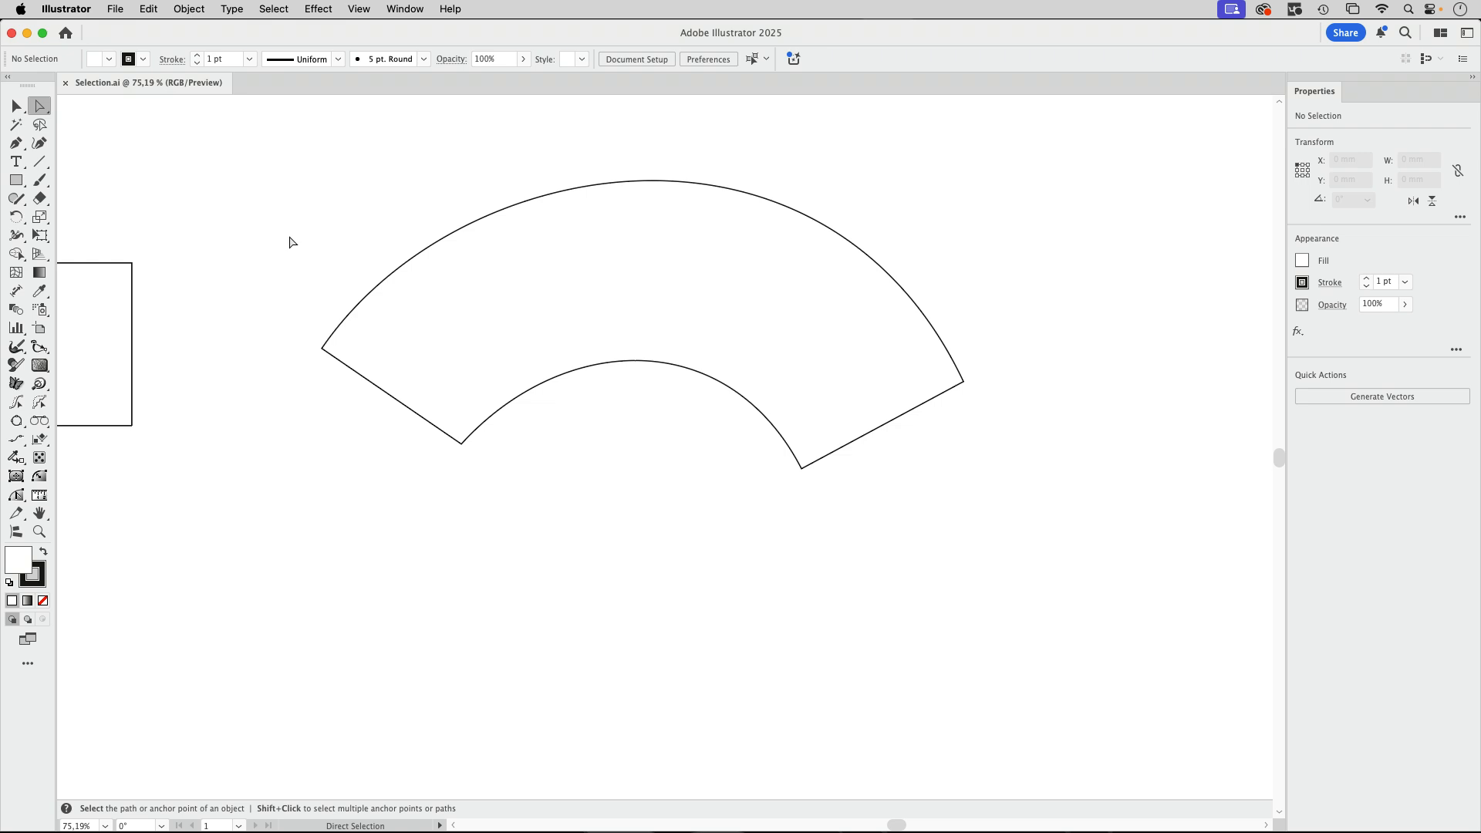
# Preview a gradient mesh with 4 rows and 4 columns on the curved shape, cancel it and deselect the shape.
pyautogui.click(16, 105)
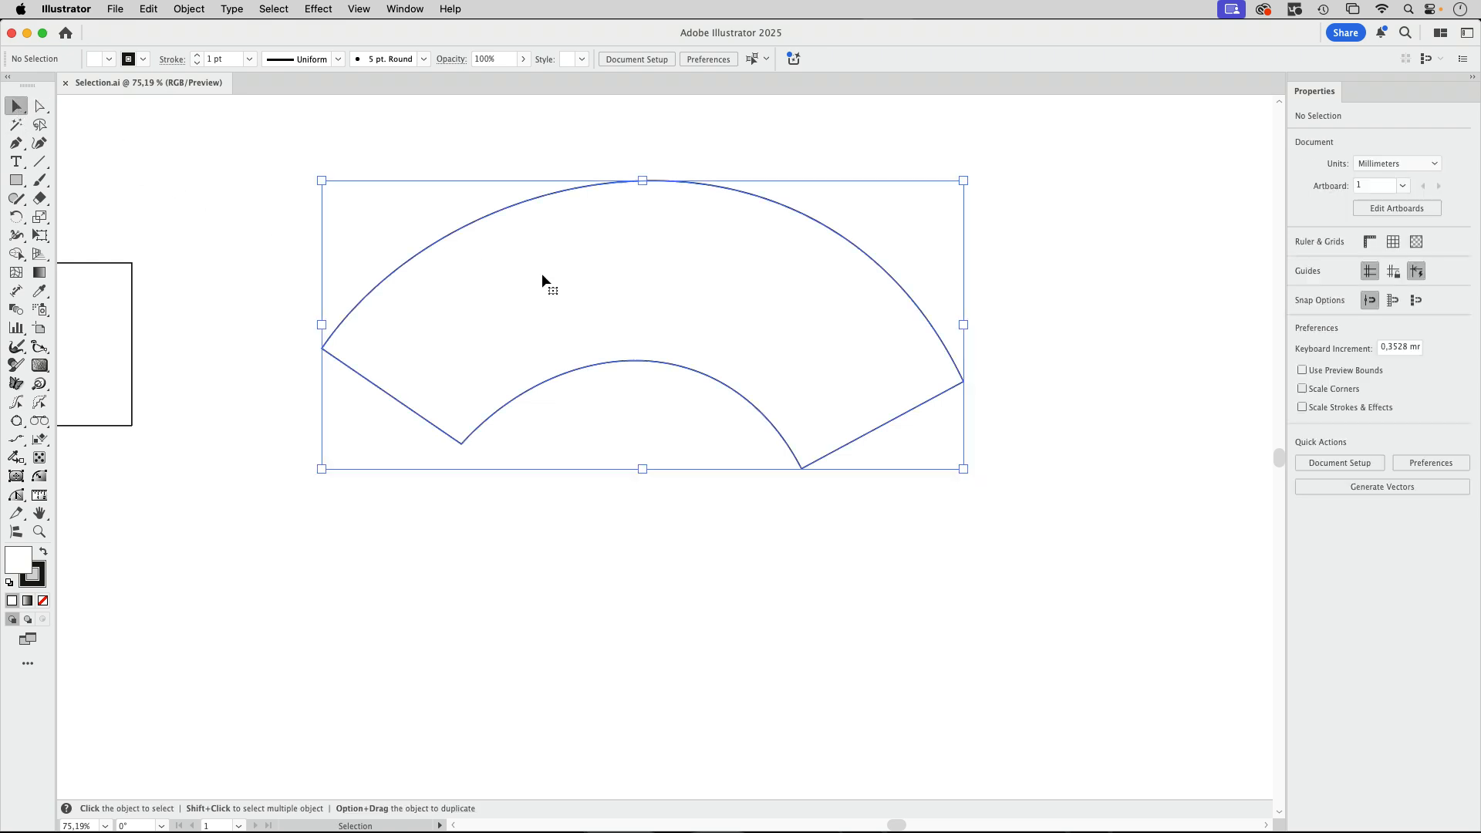
pyautogui.click(664, 250)
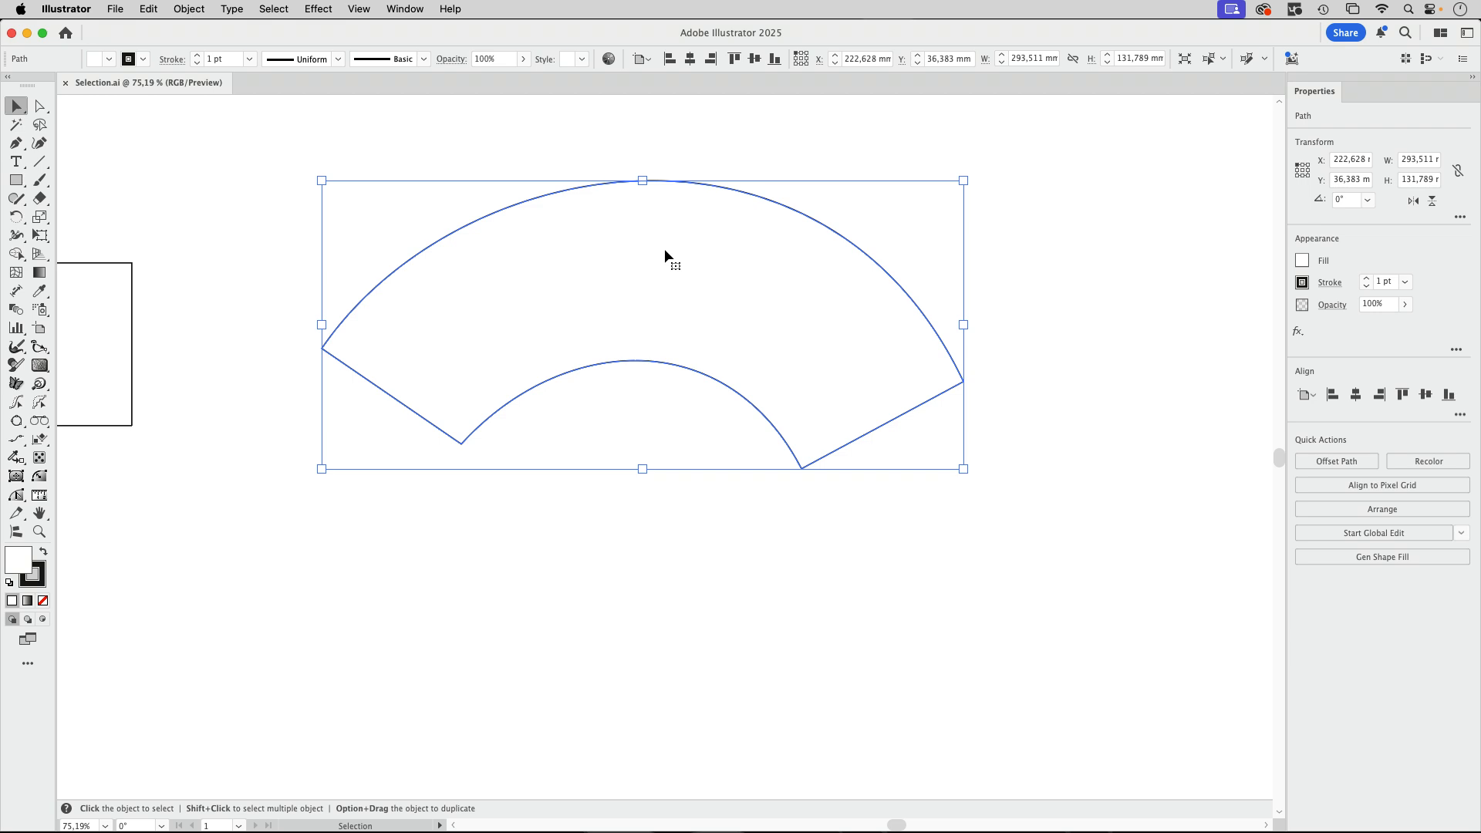
pyautogui.click(197, 12)
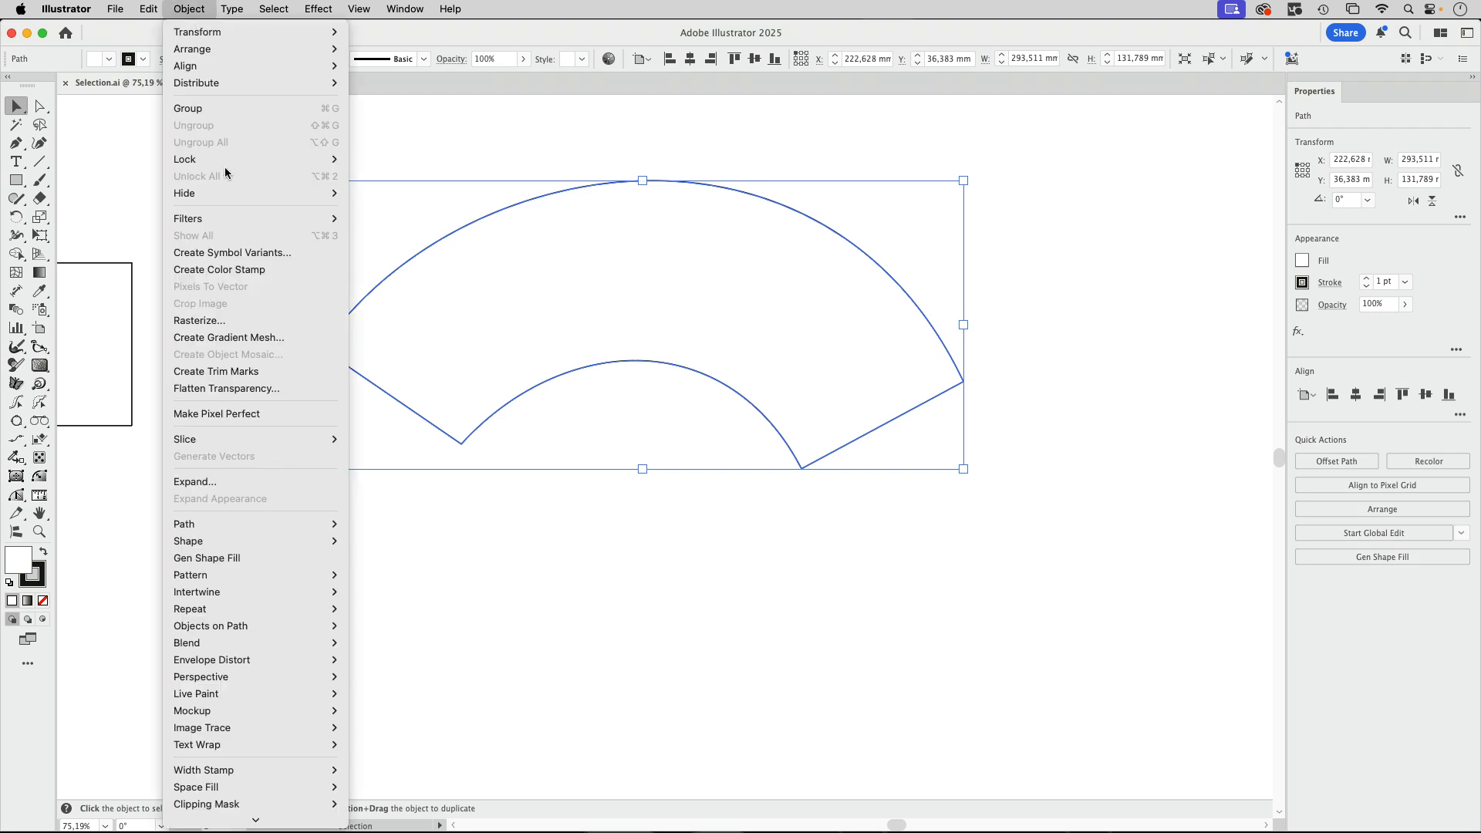
pyautogui.click(253, 337)
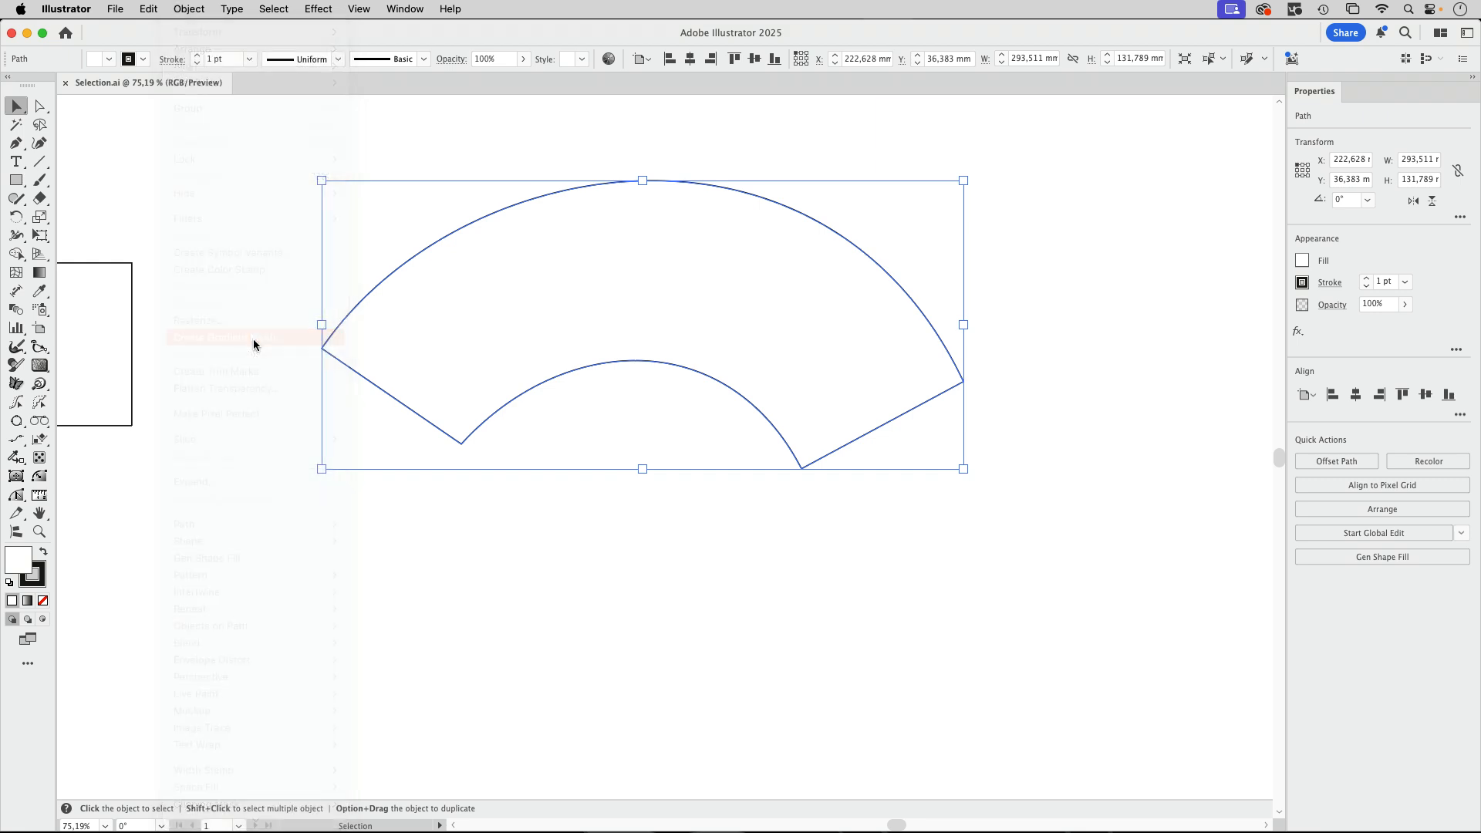
pyautogui.moveTo(892, 484); pyautogui.dragTo(1121, 224)
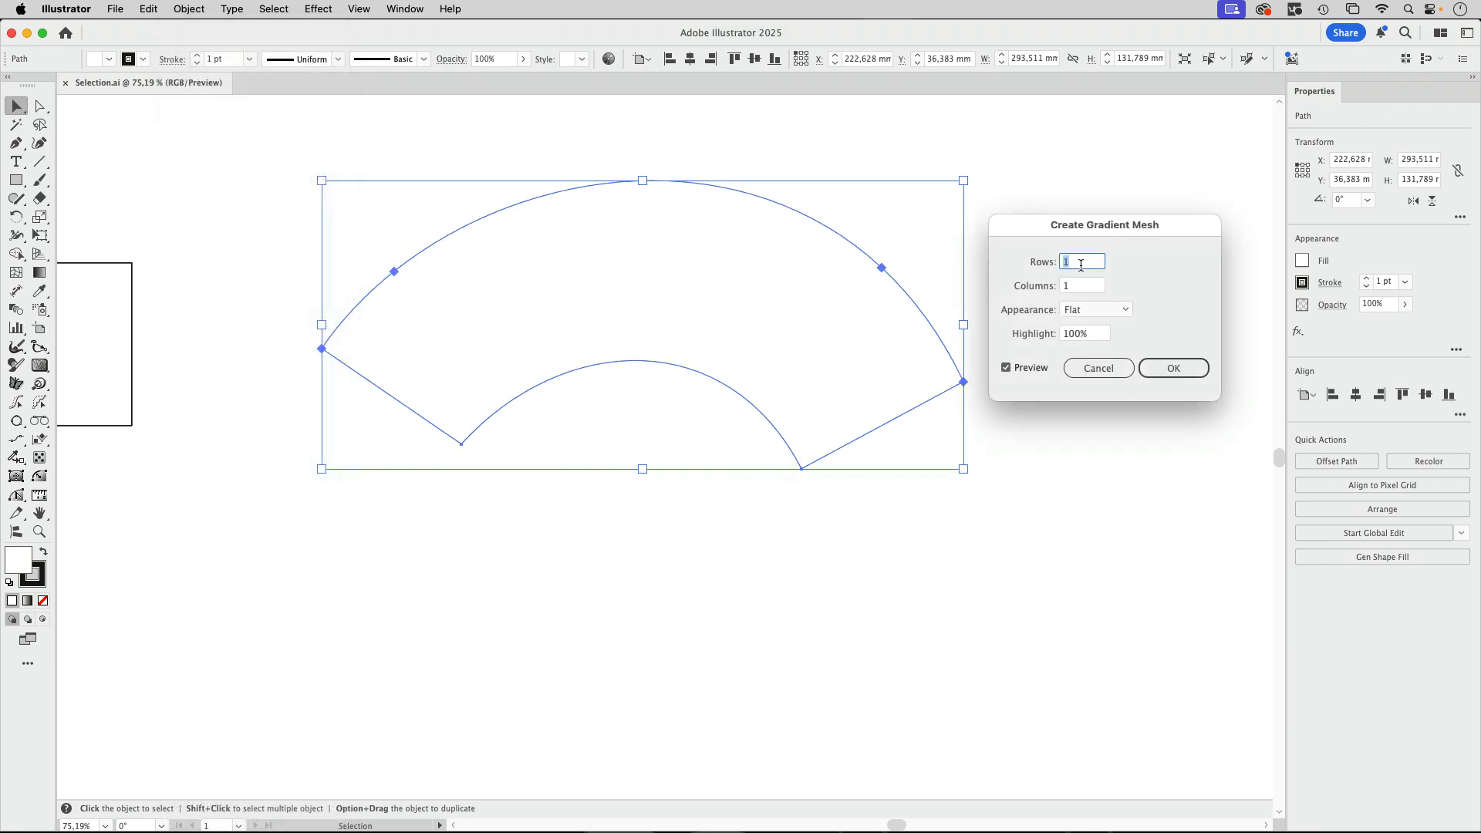
pyautogui.press('Up')
pyautogui.press('Up')
pyautogui.press('Up')
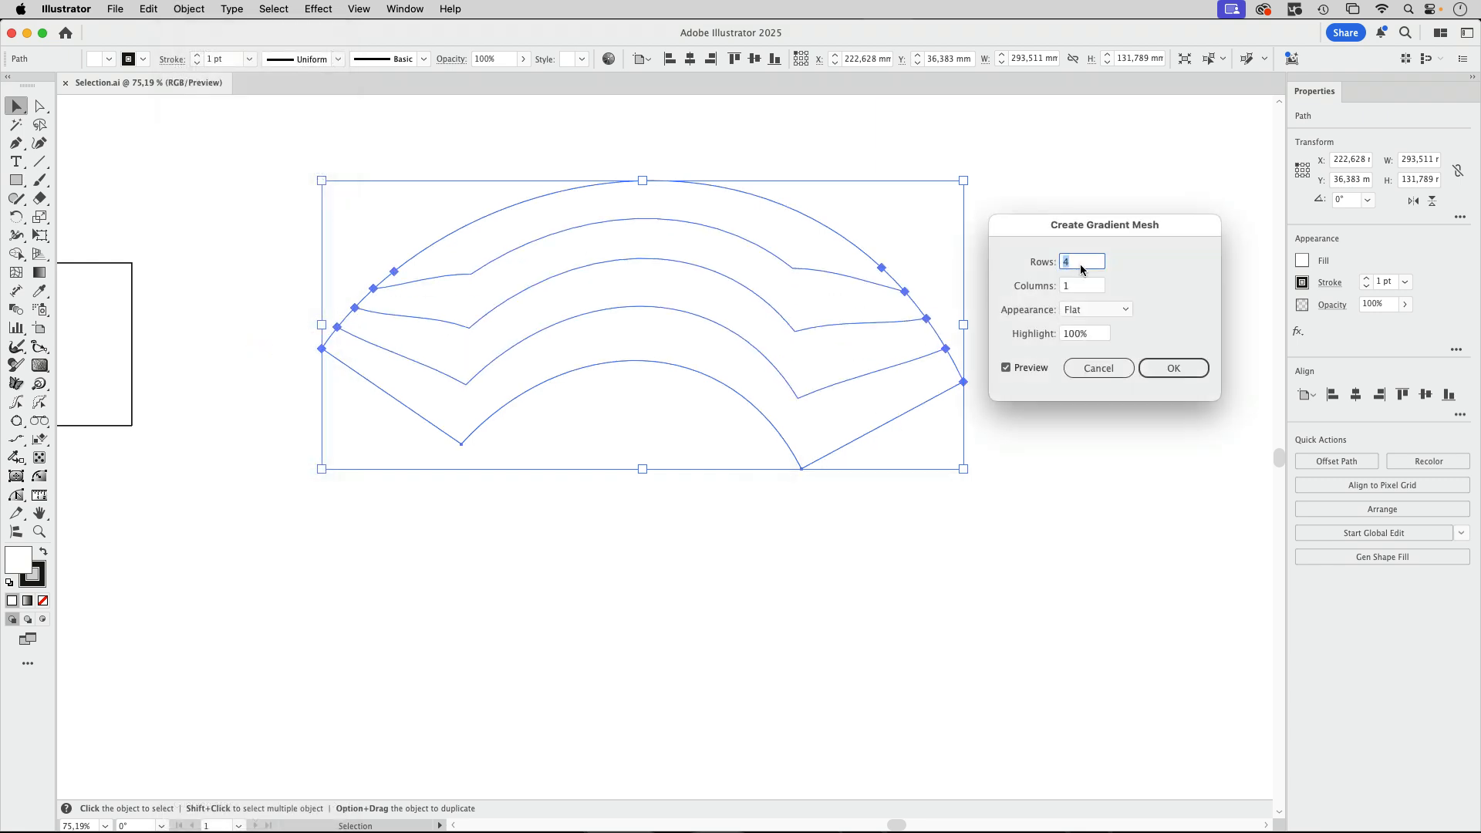
pyautogui.press('Up')
pyautogui.press('Up')
pyautogui.press('Up')
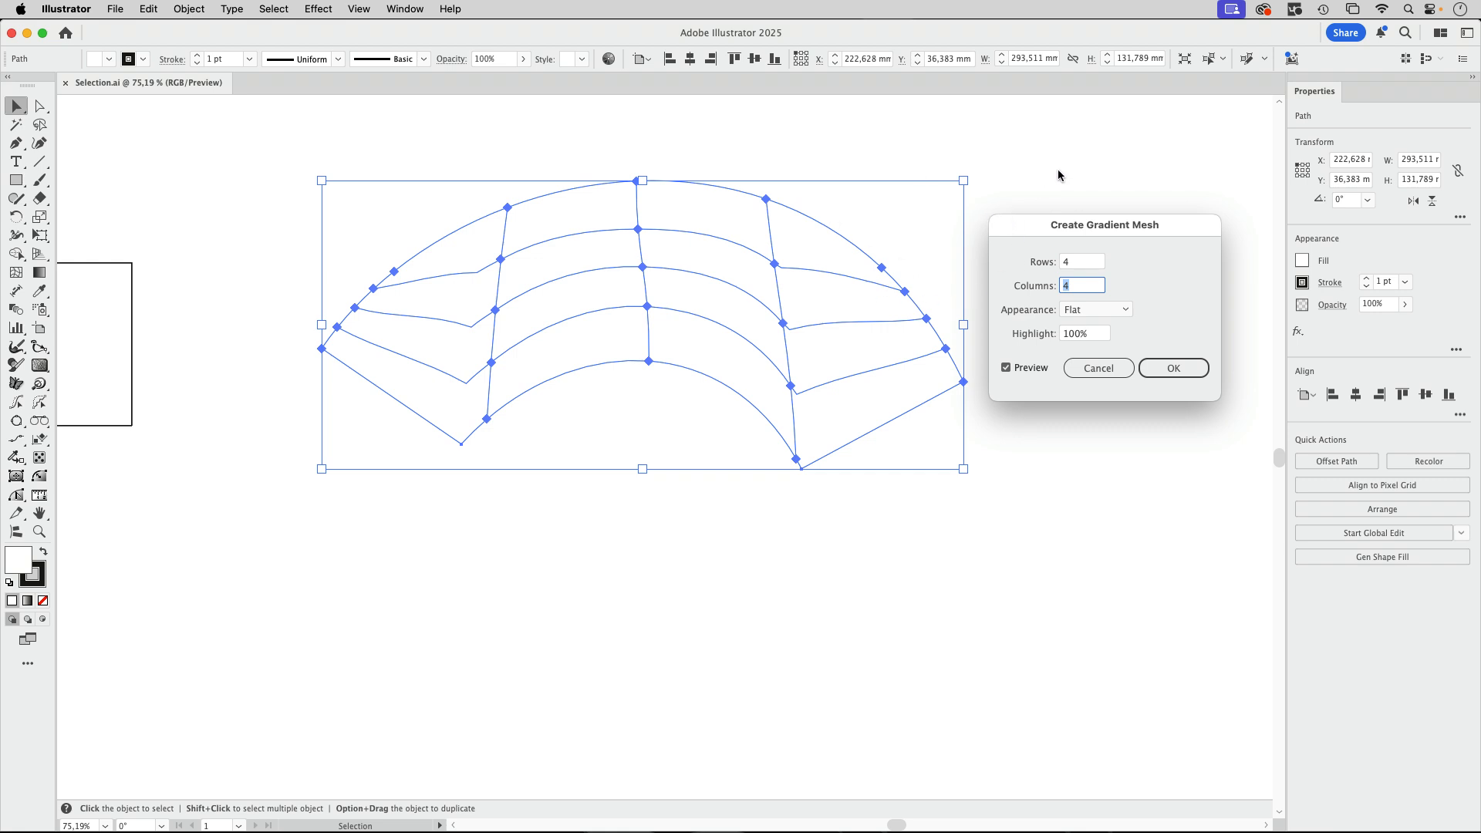
pyautogui.click(1098, 369)
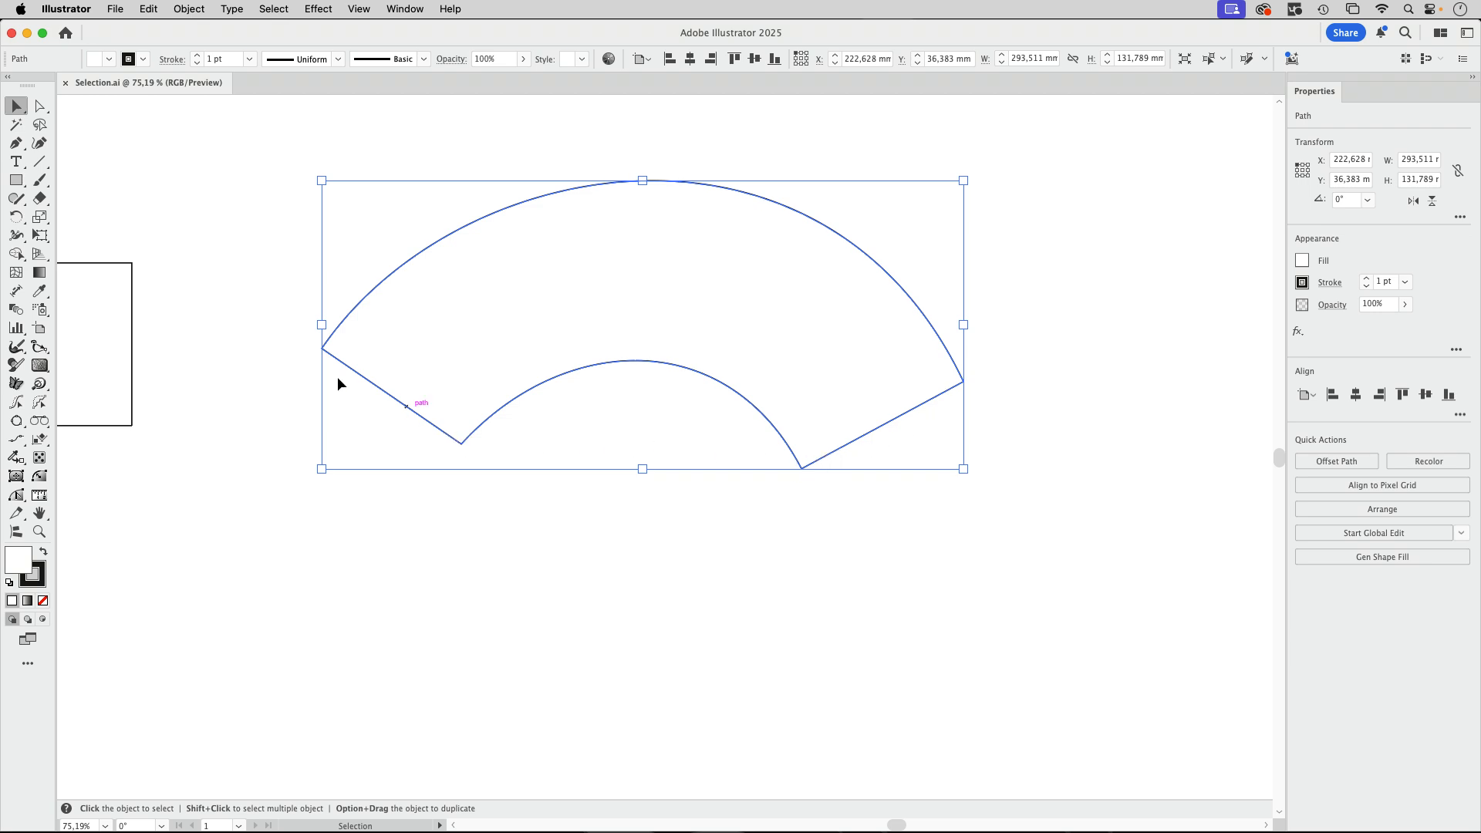
pyautogui.click(524, 142)
# Select all four corner anchor points of the curved shape one after another with Direct Selection.
pyautogui.click(40, 105)
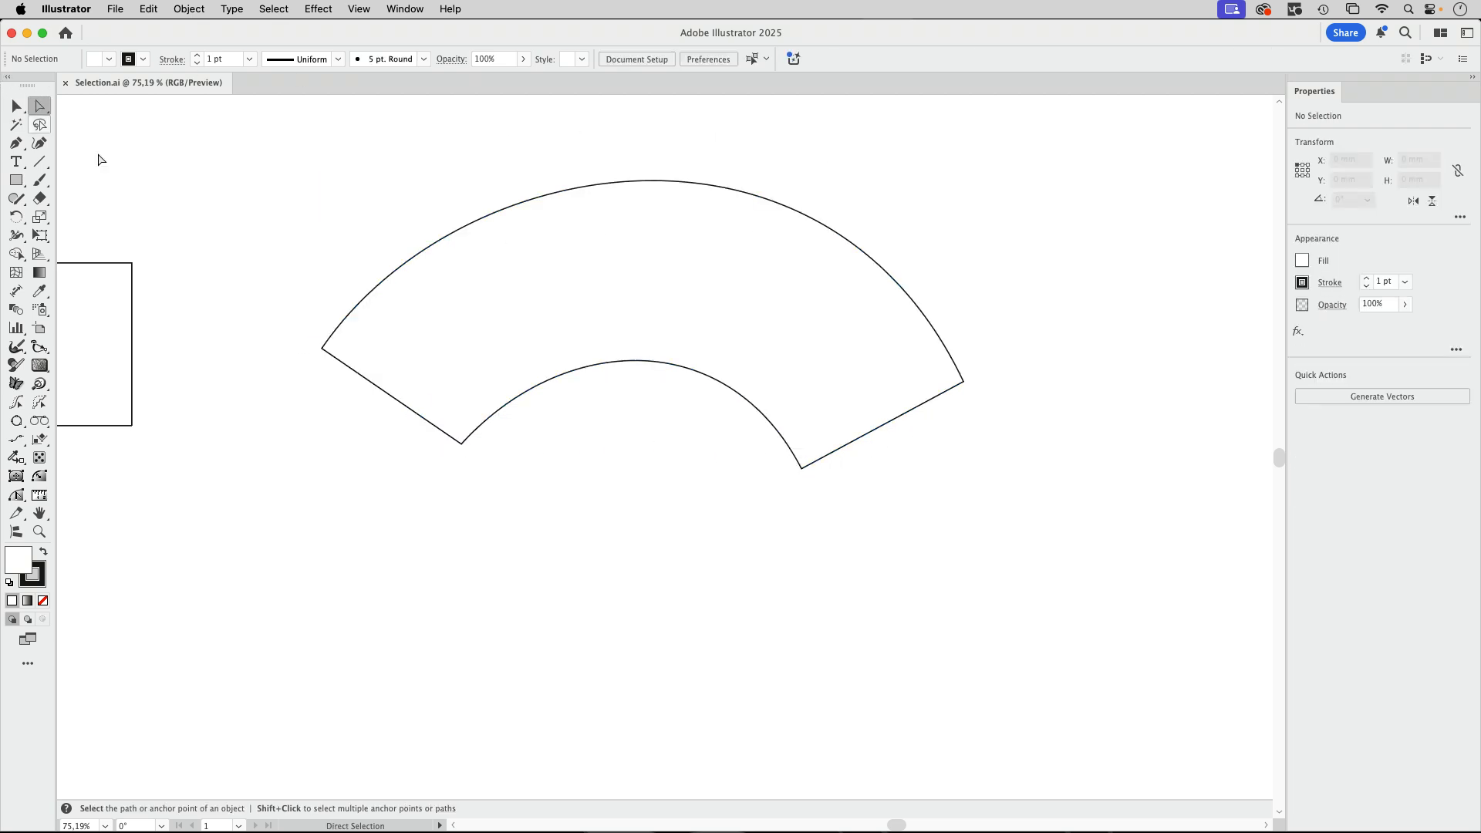
pyautogui.click(322, 348)
pyautogui.keyDown('shift'); pyautogui.click(461, 443); pyautogui.keyUp('shift')
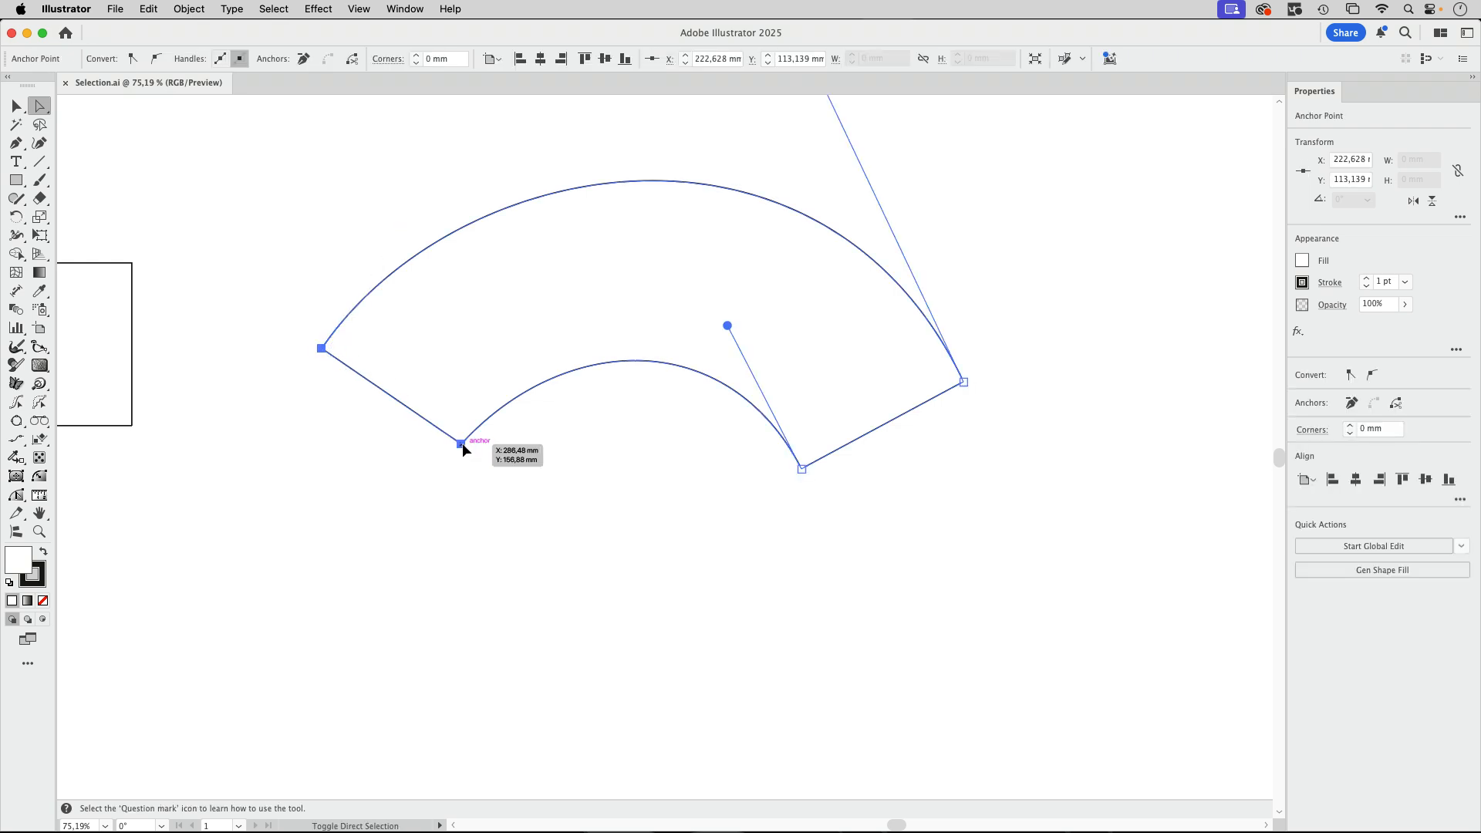
pyautogui.keyDown('shift'); pyautogui.click(802, 469); pyautogui.keyUp('shift')
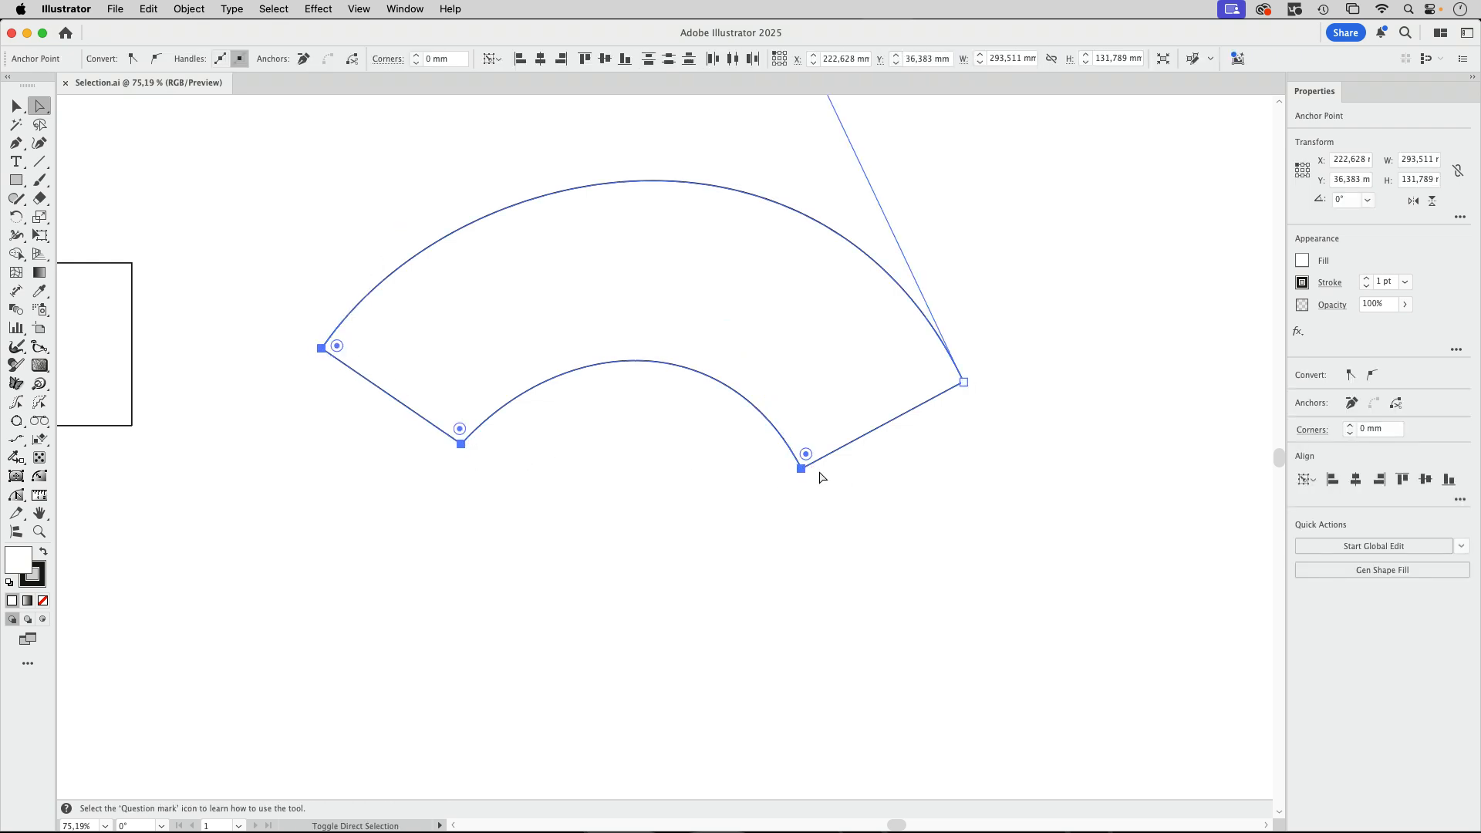
pyautogui.keyDown('shift'); pyautogui.click(964, 382); pyautogui.keyUp('shift')
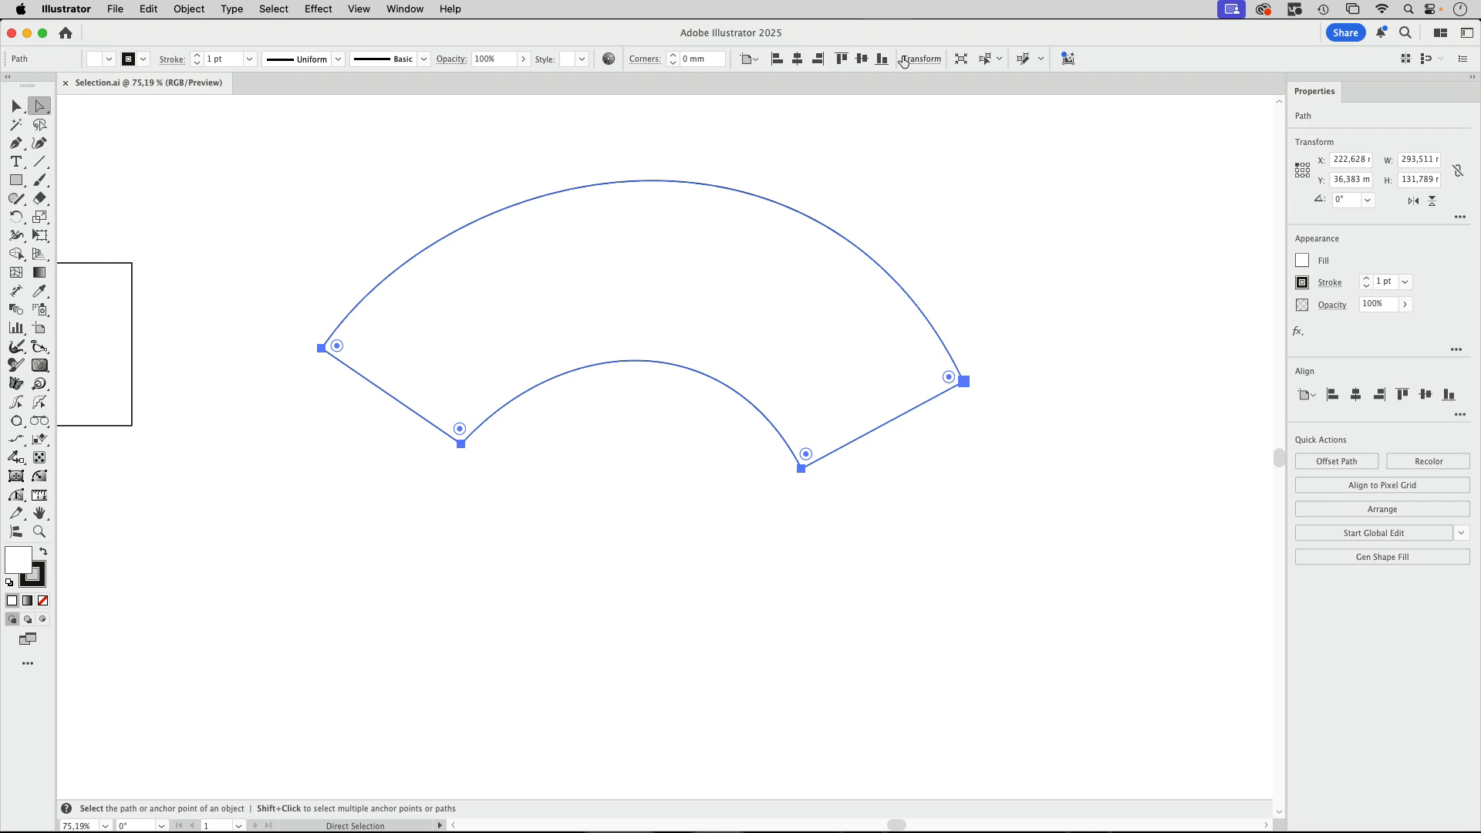
# Preview a gradient mesh with 3 rows and 3 columns on the curved shape, cancel it and deselect the shape.
pyautogui.click(187, 9)
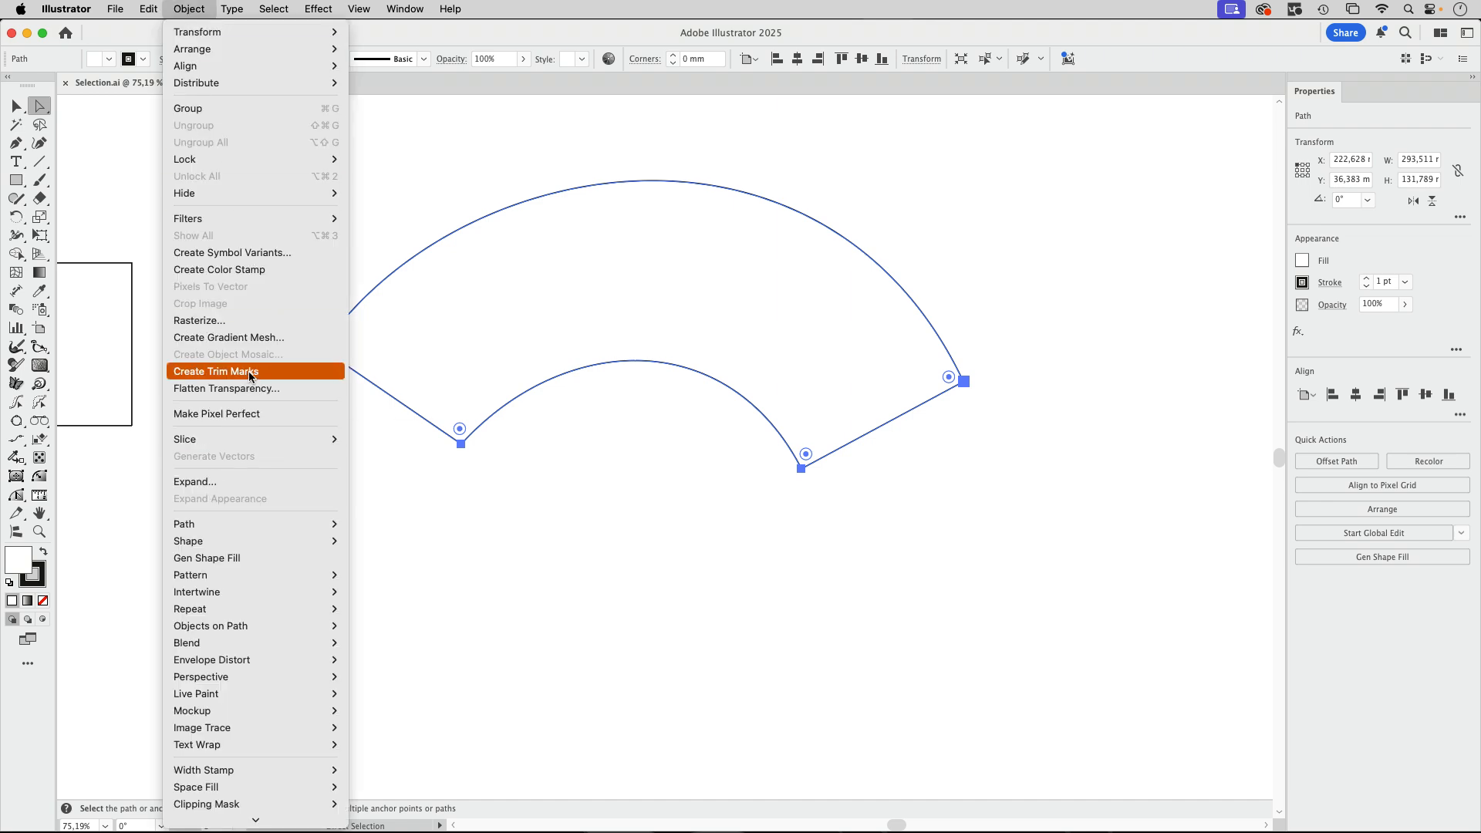
pyautogui.click(260, 338)
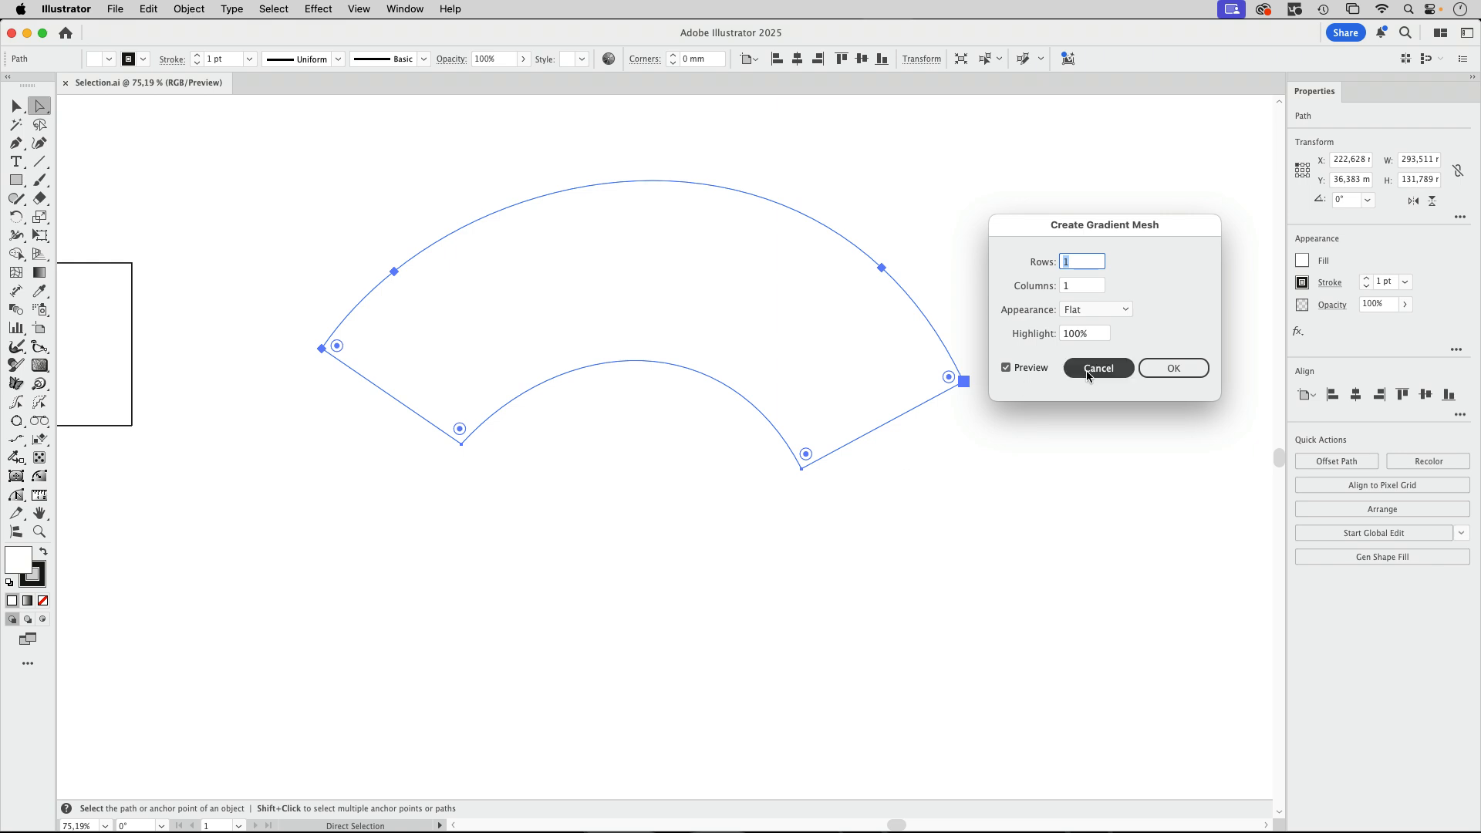
pyautogui.write('3')
pyautogui.press('Tab')
pyautogui.write('3')
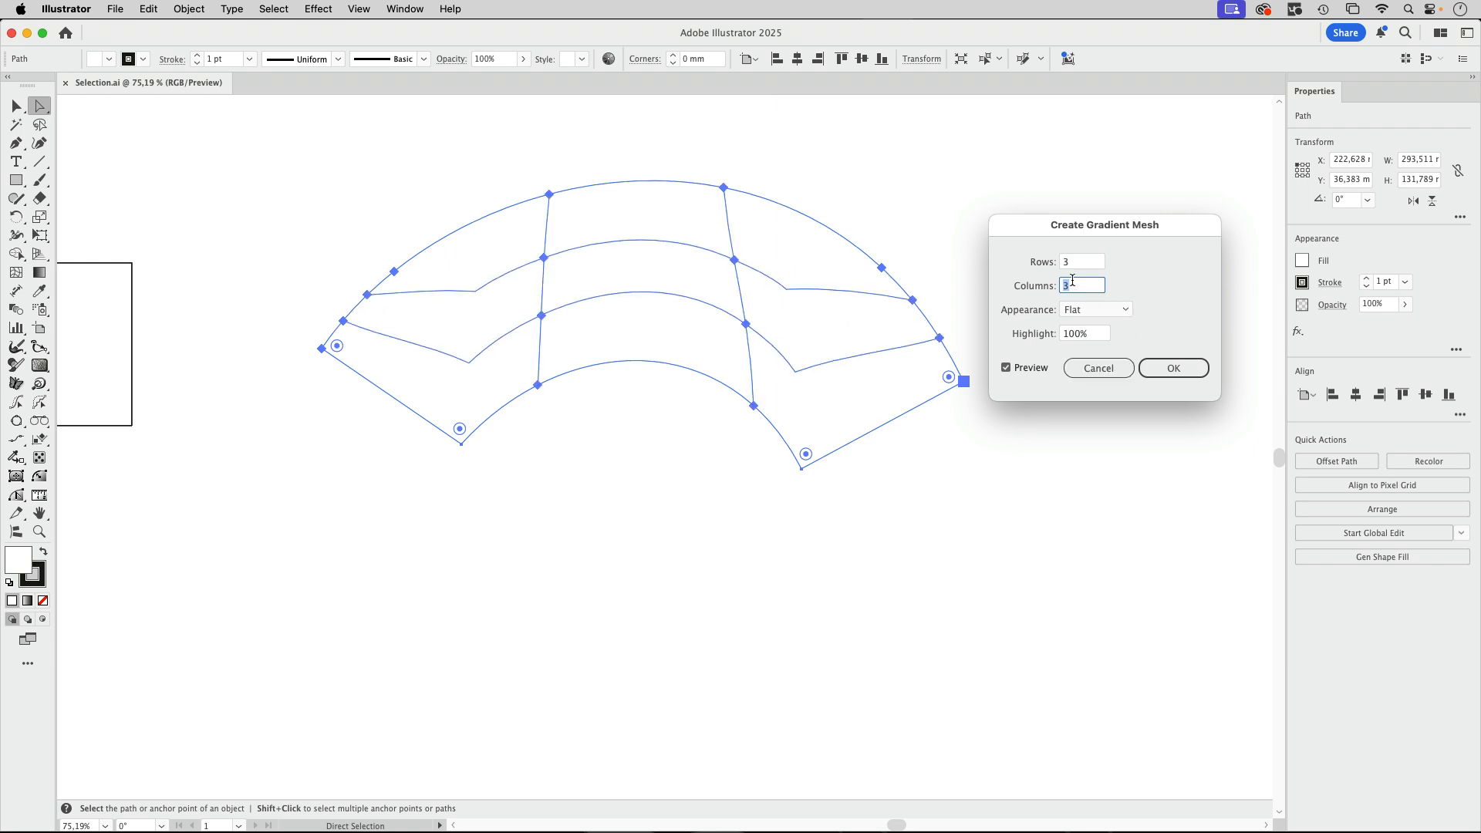
pyautogui.click(1098, 368)
pyautogui.click(341, 136)
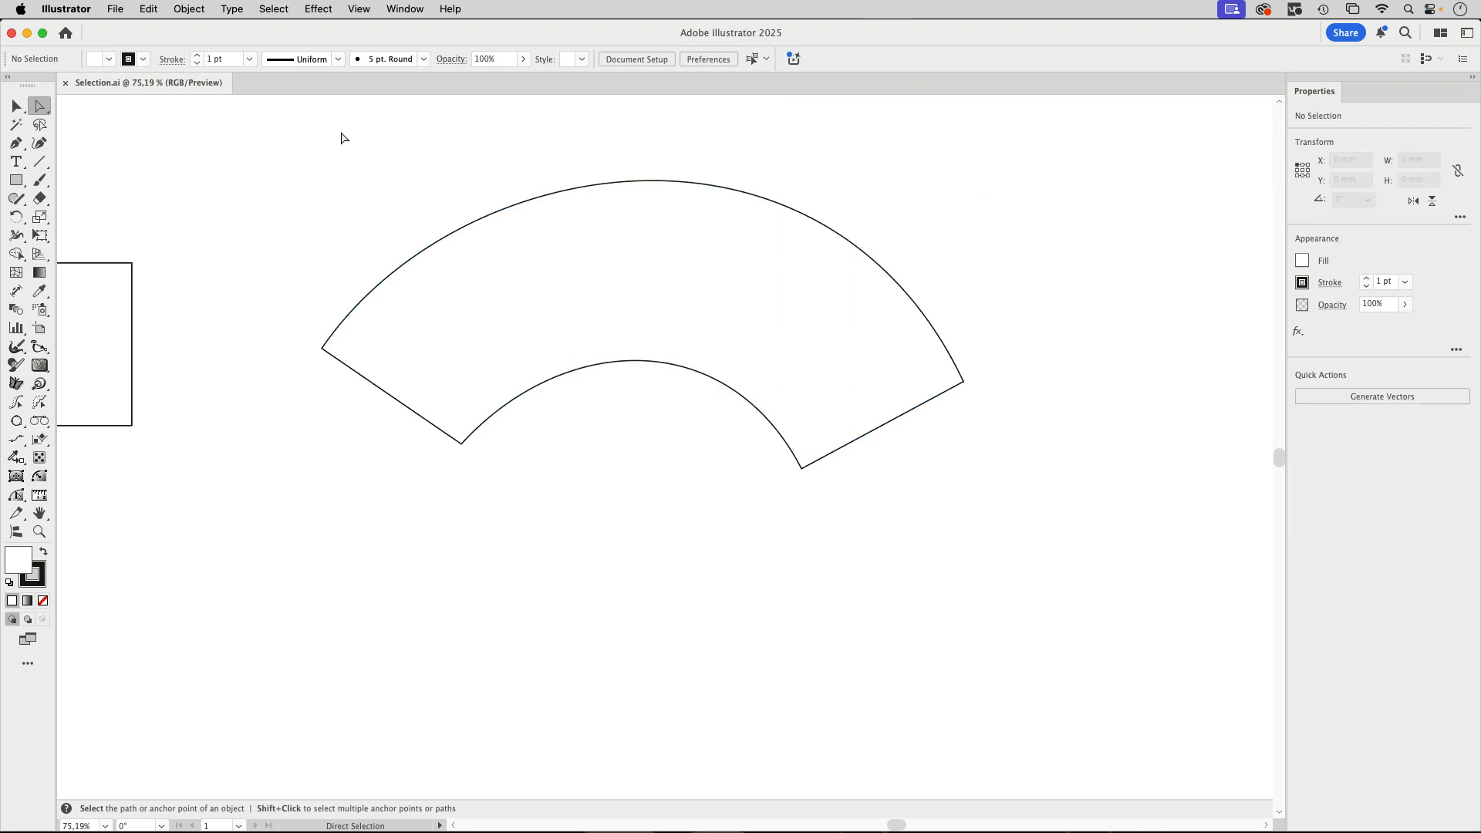
# Add an anchor point at the peak of the curved shape's outer arc with the Pen tool.
pyautogui.press('p')
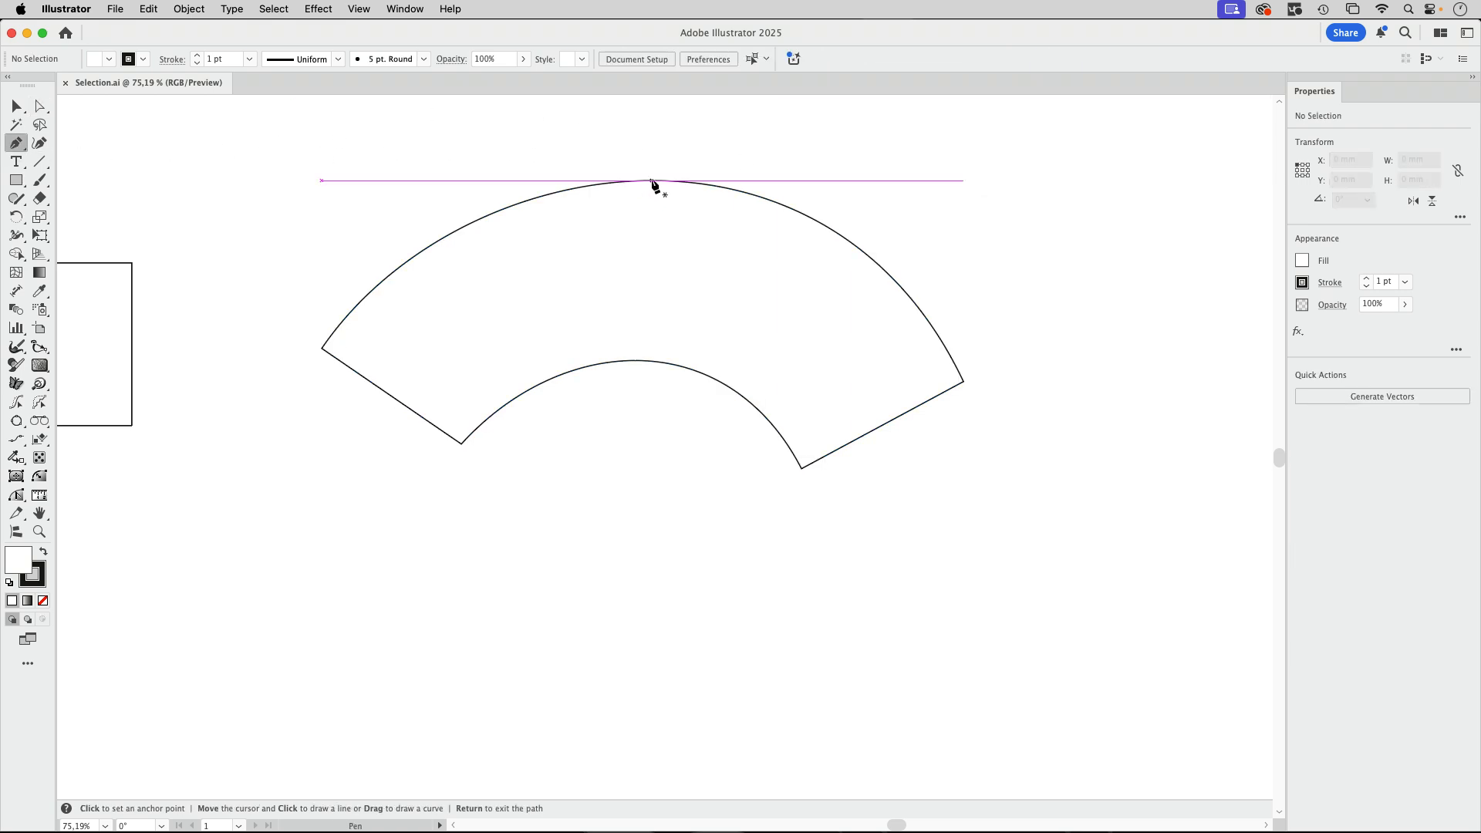
pyautogui.keyDown('super'); pyautogui.click(671, 209); pyautogui.keyUp('super')
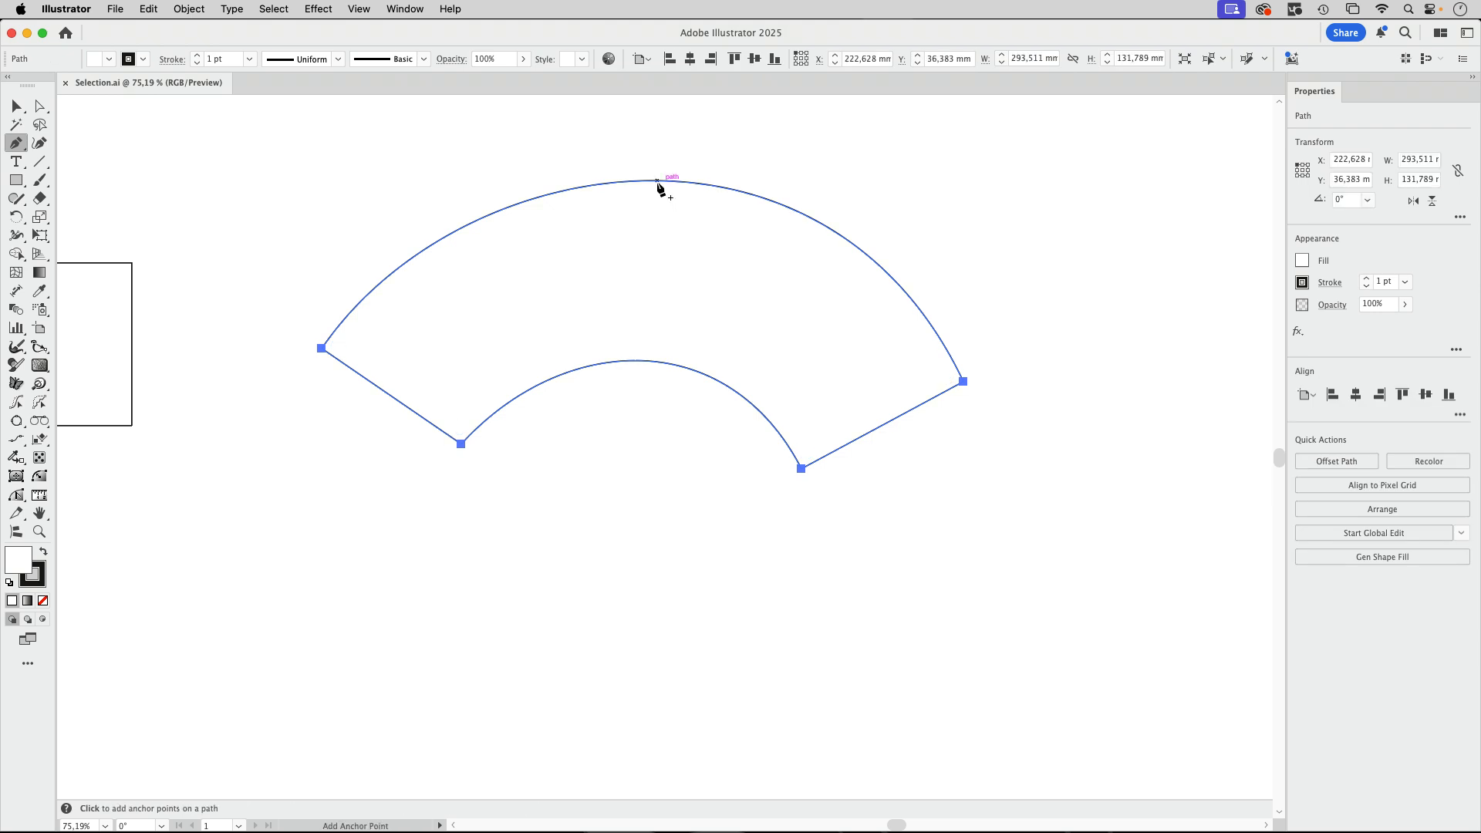
pyautogui.click(657, 182)
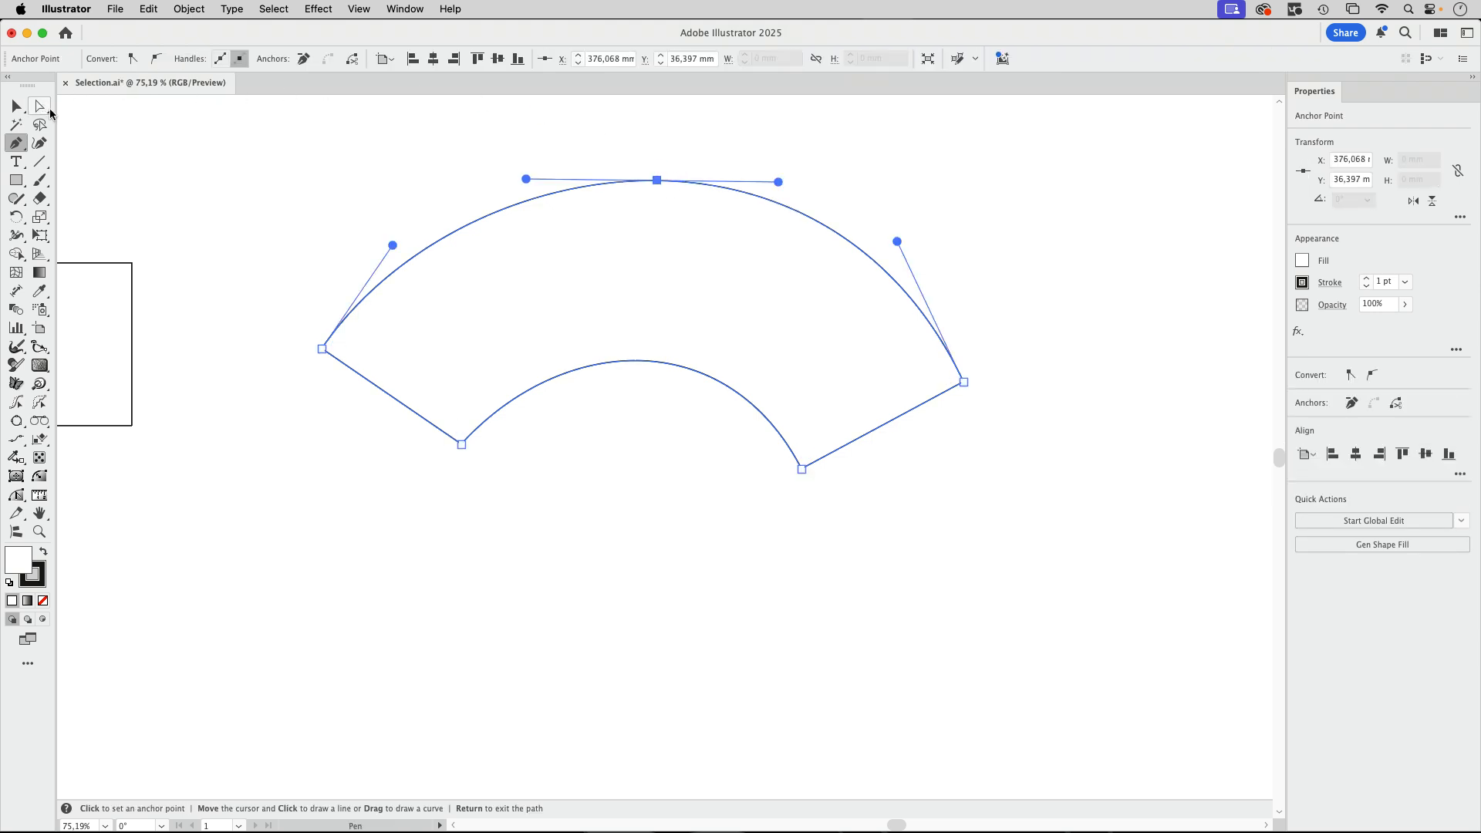
# Select the curved shape's four corner anchor points with Direct Selection, leaving out the point at the outer arc's peak.
pyautogui.click(40, 106)
pyautogui.moveTo(282, 327); pyautogui.dragTo(339, 381)
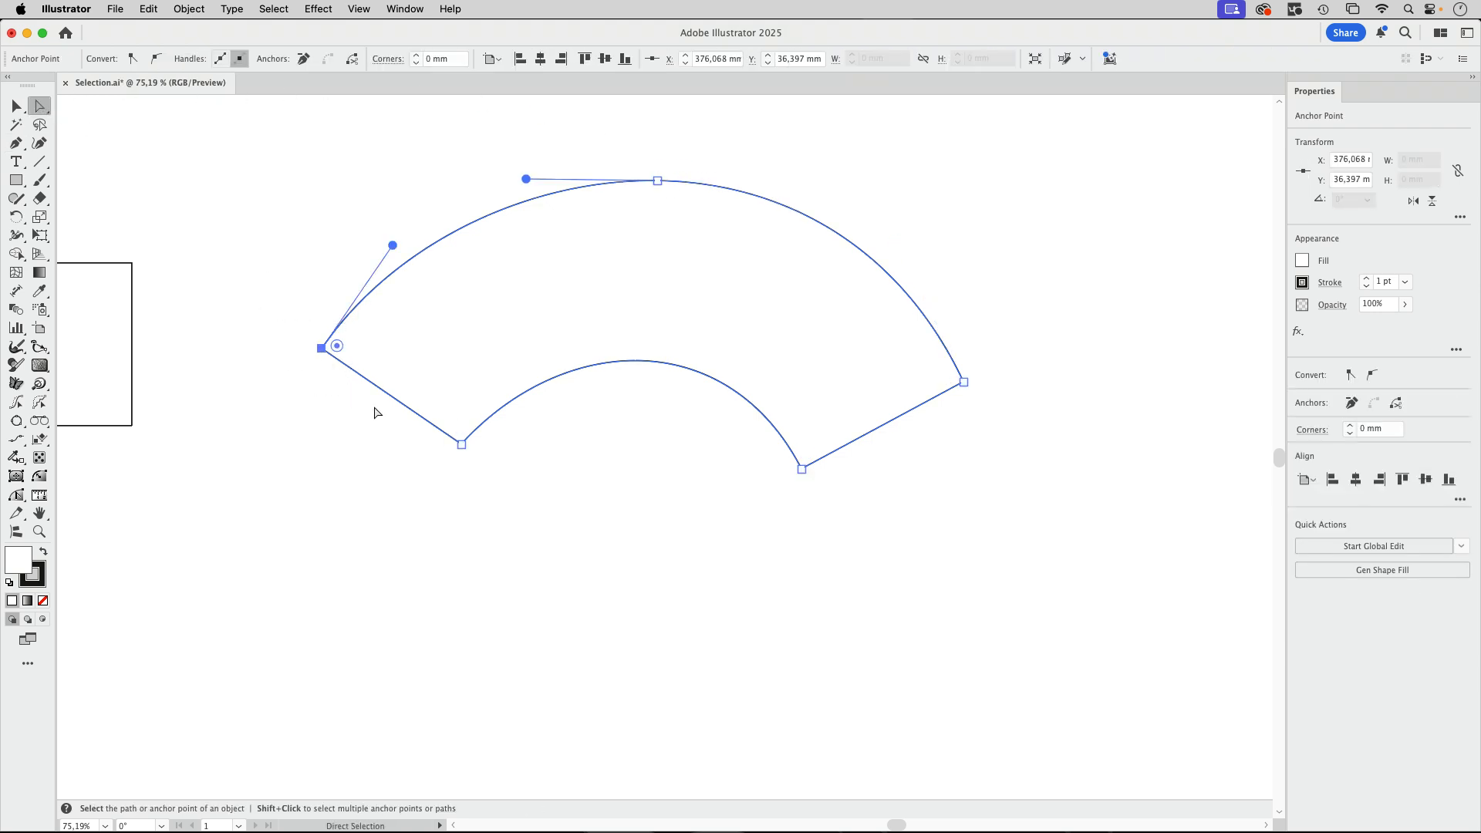
pyautogui.keyDown('shift'); pyautogui.click(461, 445); pyautogui.keyUp('shift')
pyautogui.keyDown('shift'); pyautogui.click(802, 469); pyautogui.keyUp('shift')
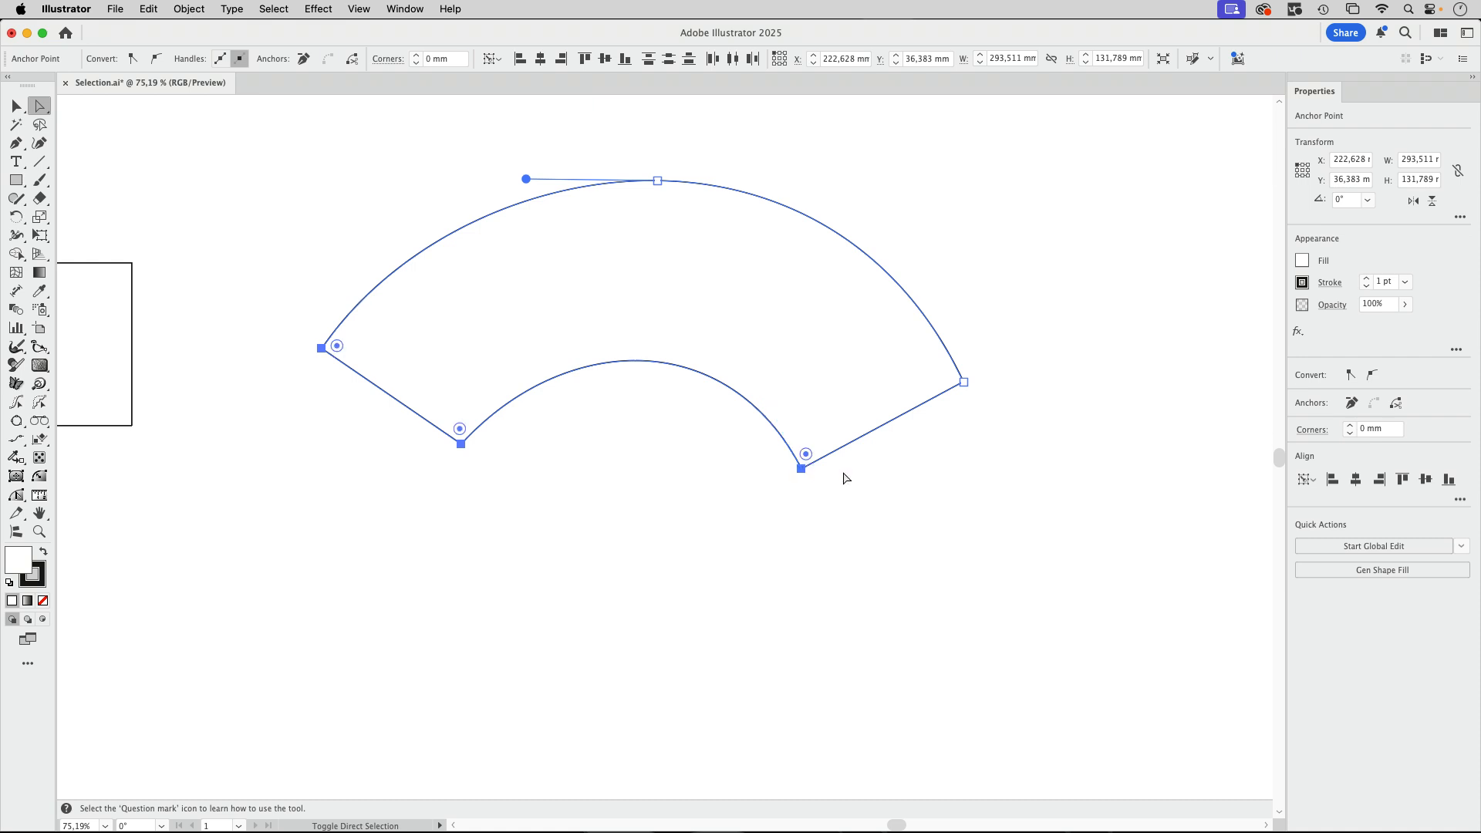
pyautogui.keyDown('shift'); pyautogui.click(964, 382); pyautogui.keyUp('shift')
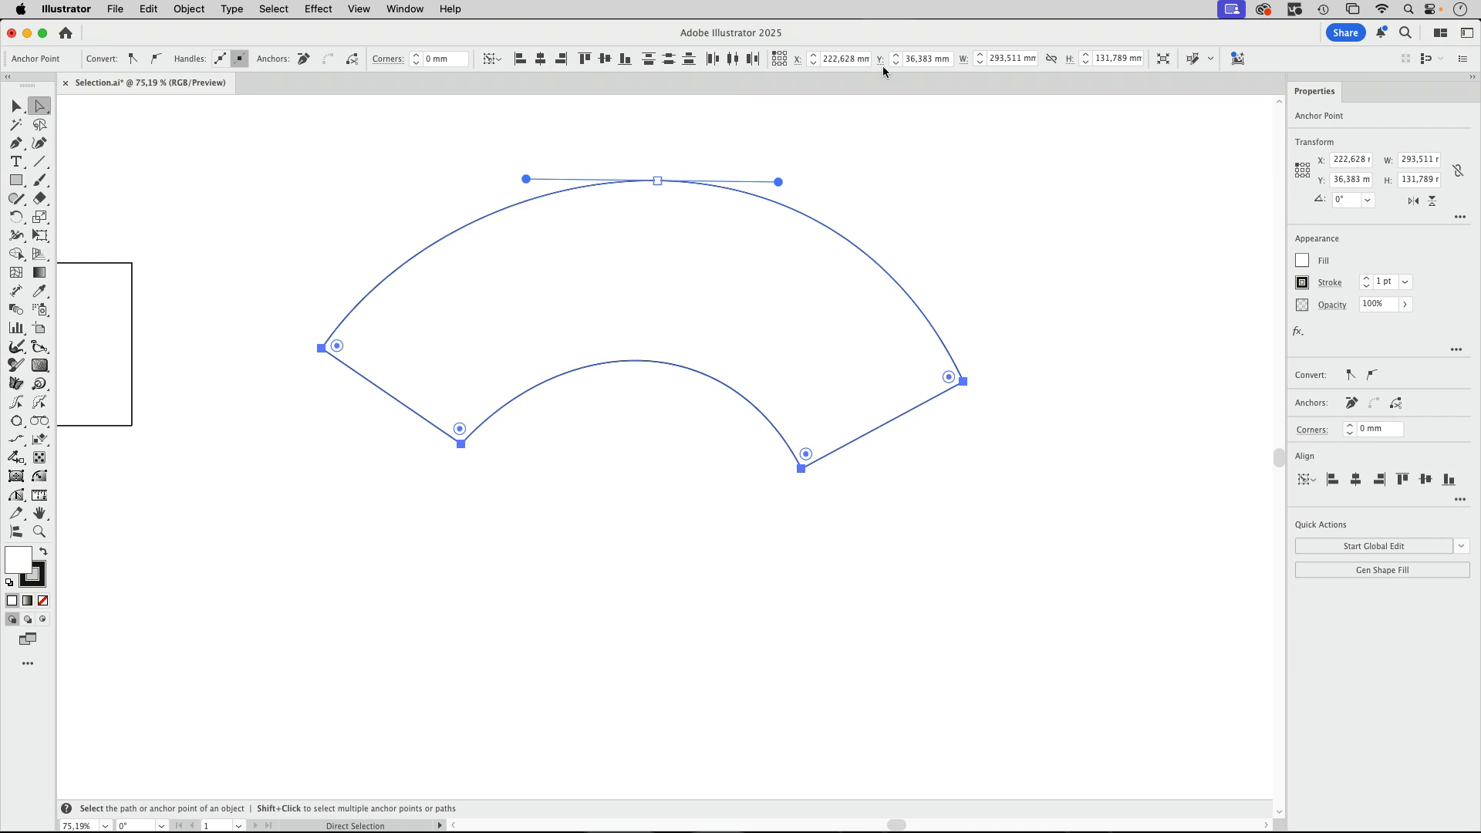
# Set up a gradient mesh with 3 rows and 4 columns on the curved shape, with the preview on.
pyautogui.click(189, 10)
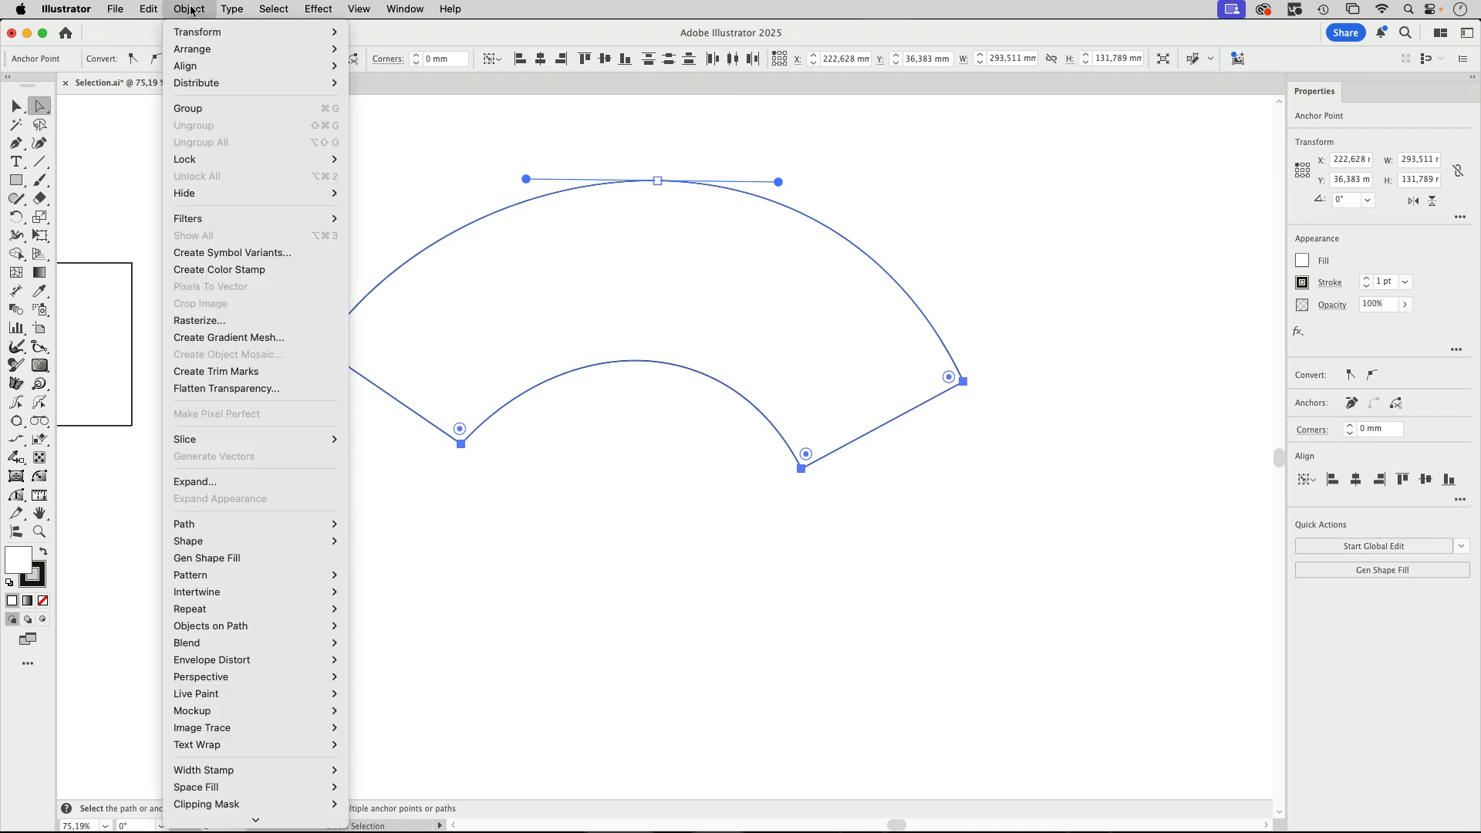
pyautogui.click(228, 337)
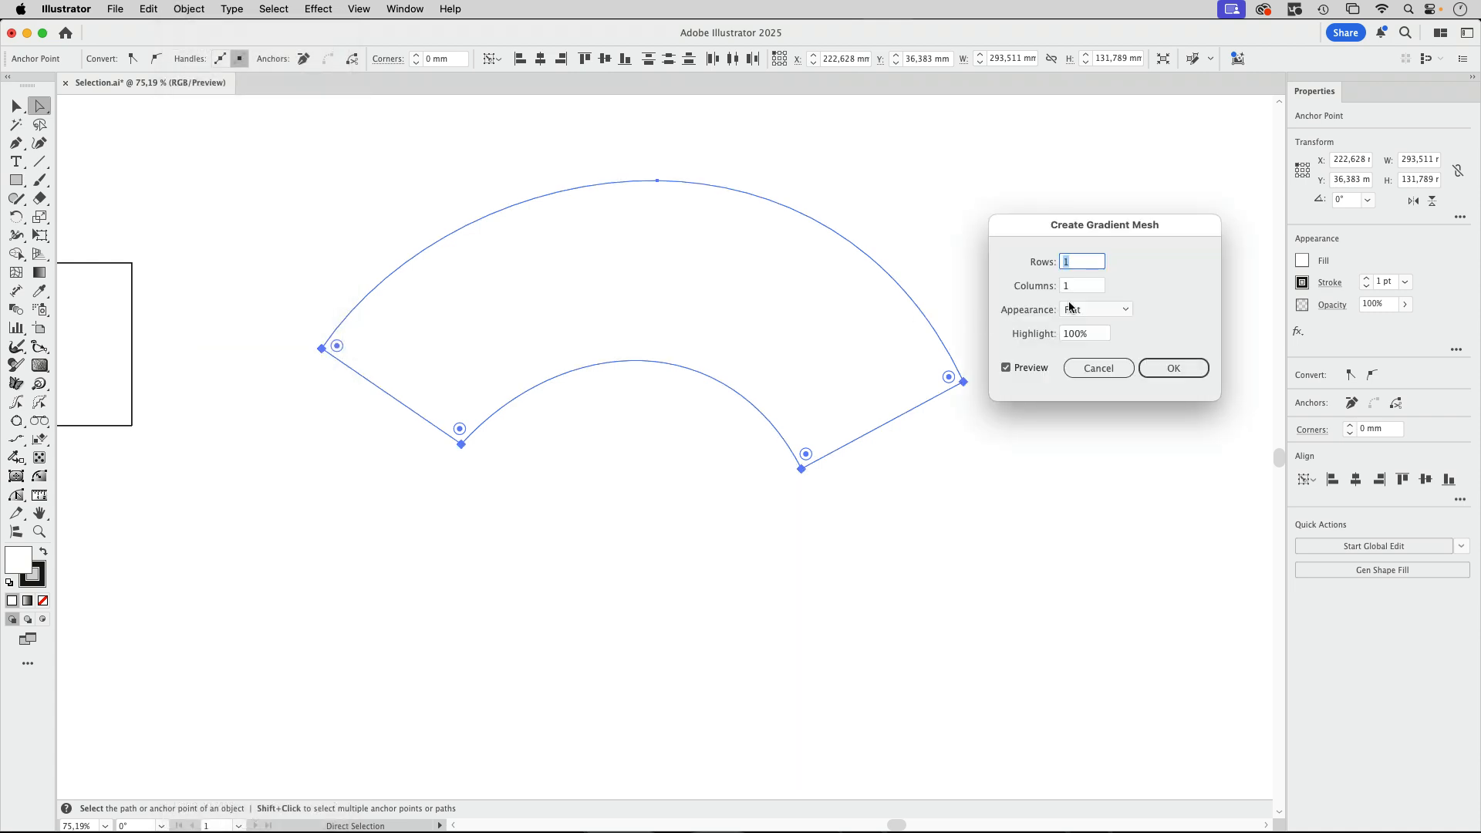
pyautogui.press('Up')
pyautogui.press('Up')
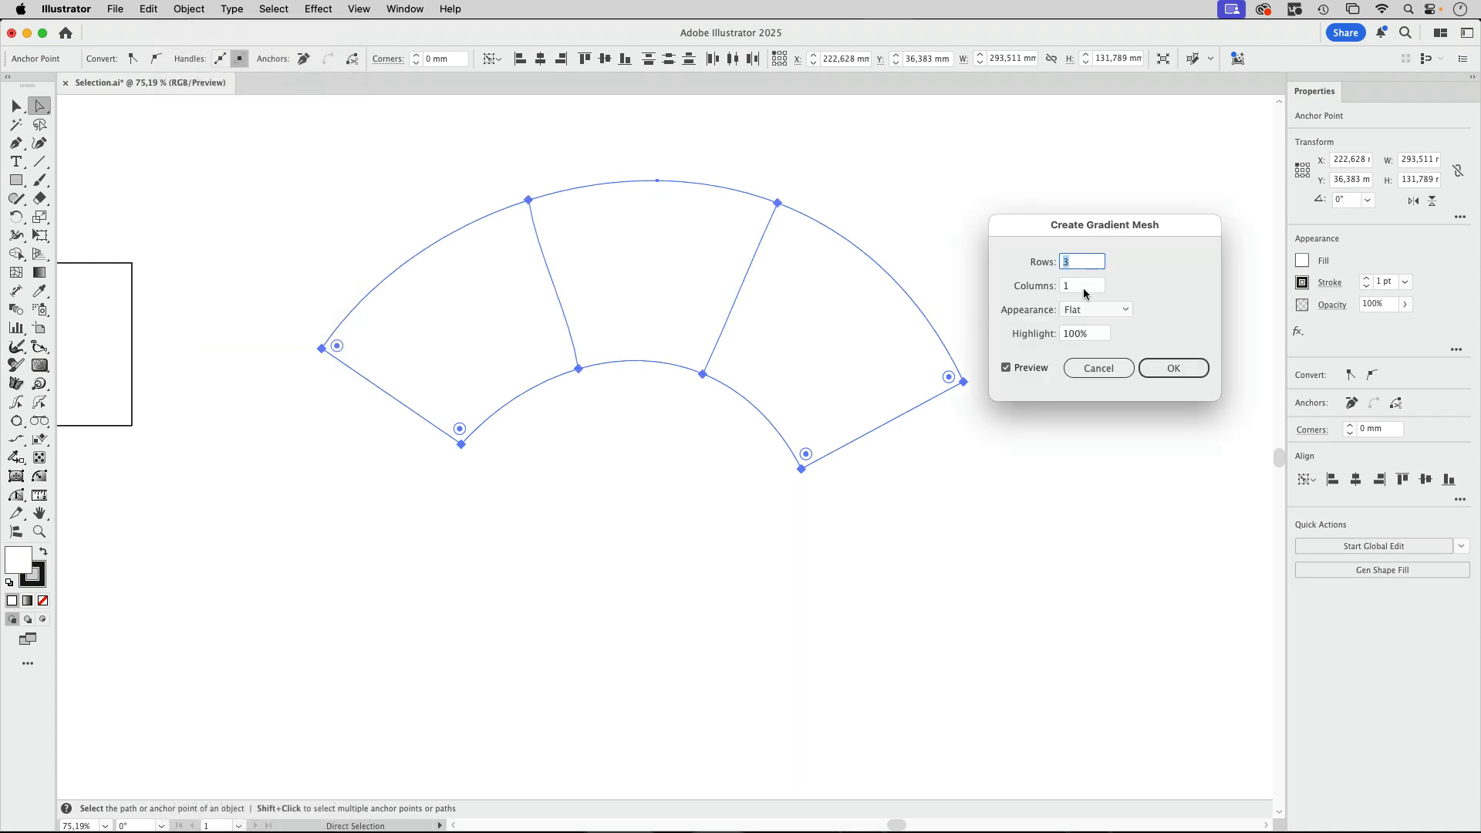
pyautogui.press('Tab')
pyautogui.press('Up')
pyautogui.press('Up')
pyautogui.press('Up')
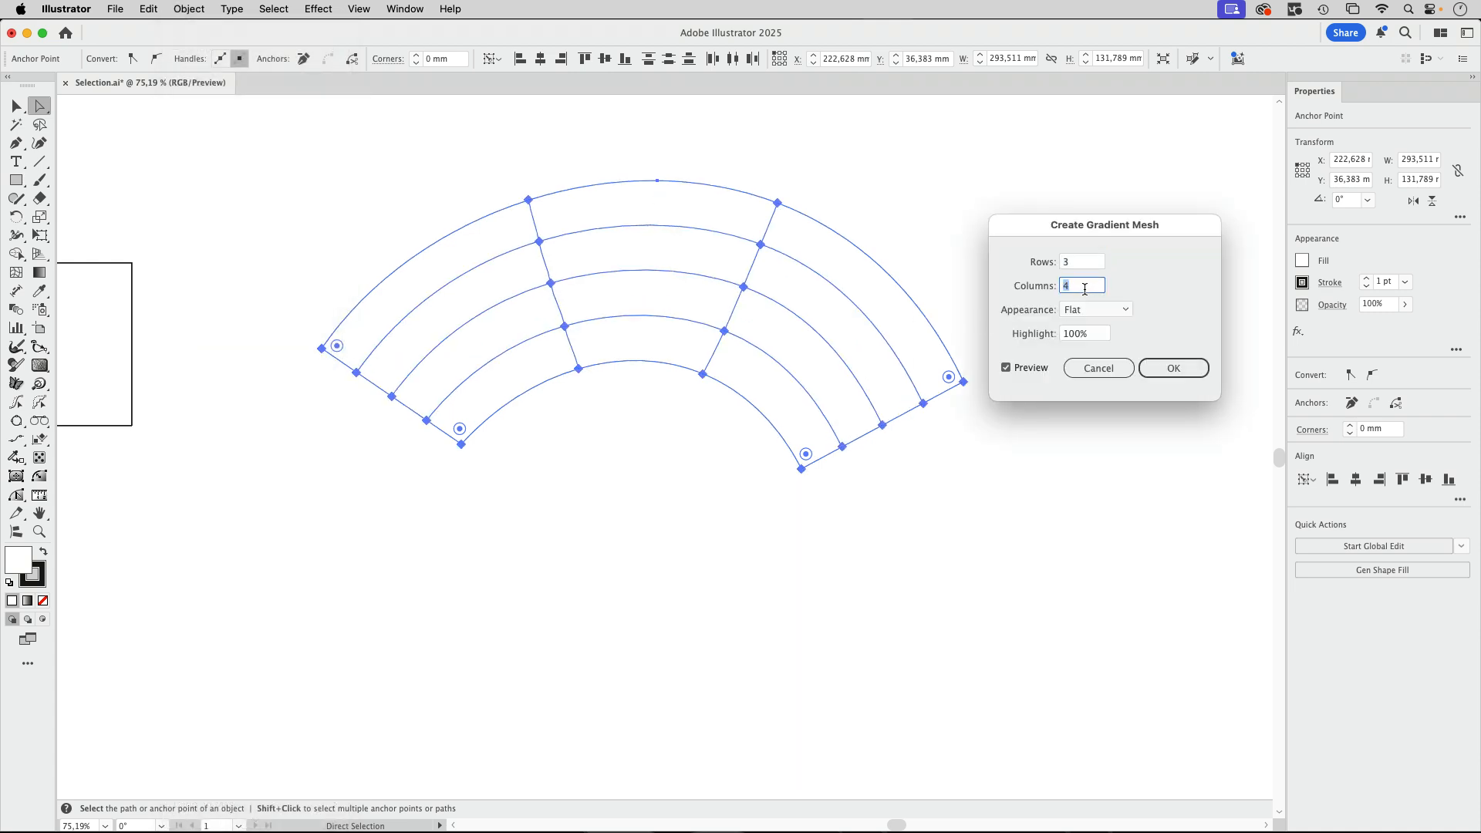